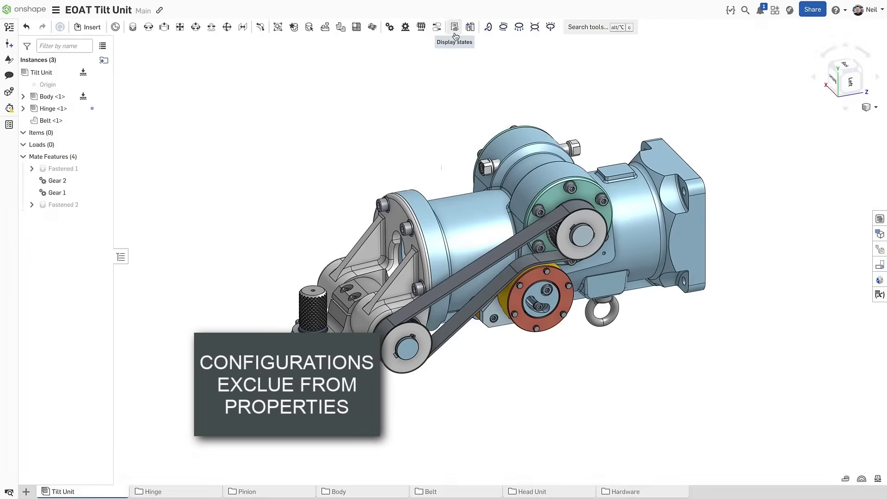
Apply the saved 'Flexible Parts' display state to the EOAT Tilt Unit assembly.
{"action": "left_click", "coordinate": [454, 27]}
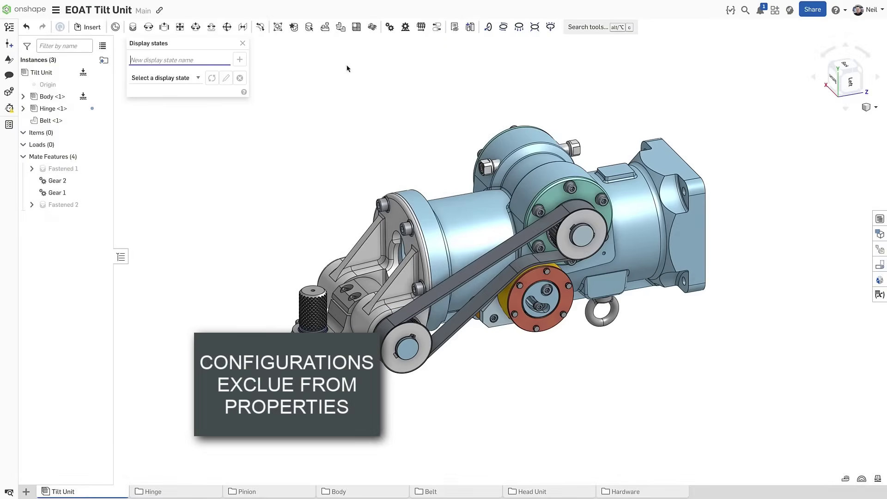
{"action": "left_click", "coordinate": [199, 77]}
{"action": "left_click", "coordinate": [165, 89]}
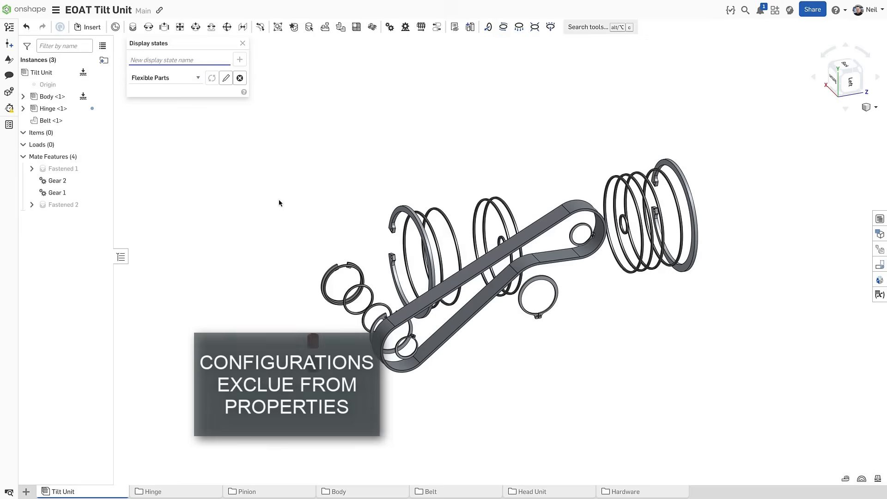
{"action": "key", "text": "Escape"}
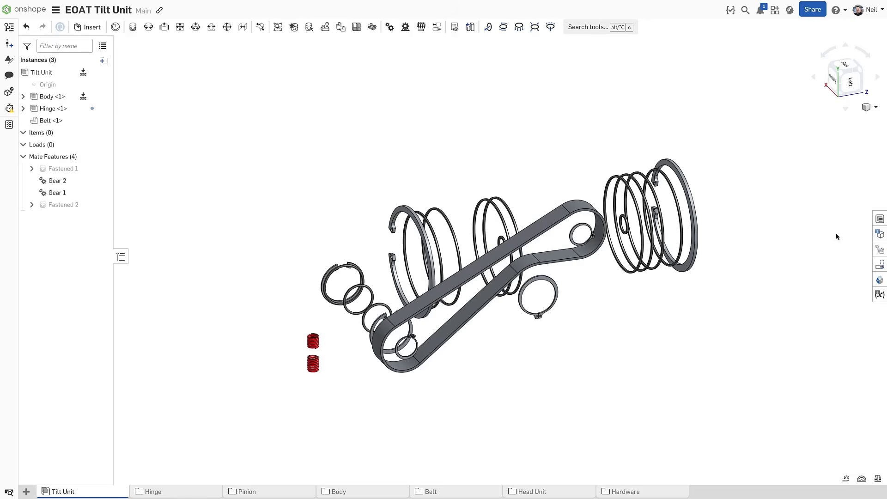
Highlight the two separate Compression Spring rows in the bill of materials.
{"action": "left_click", "coordinate": [879, 219]}
{"action": "scroll", "coordinate": [750, 247], "scroll_direction": "down", "scroll_amount": 5}
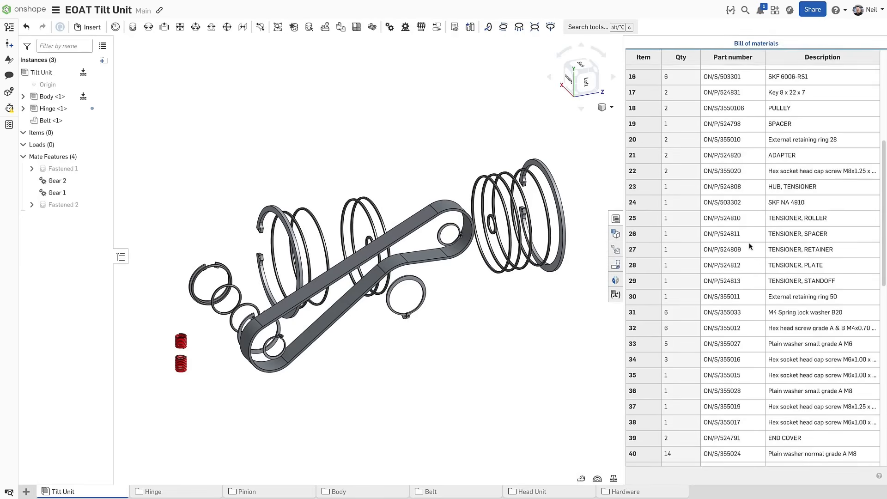
{"action": "scroll", "coordinate": [749, 247], "scroll_direction": "down", "scroll_amount": 3}
{"action": "scroll", "coordinate": [750, 247], "scroll_direction": "down", "scroll_amount": 2}
{"action": "scroll", "coordinate": [750, 247], "scroll_direction": "down", "scroll_amount": 1}
{"action": "scroll", "coordinate": [749, 246], "scroll_direction": "down", "scroll_amount": 2}
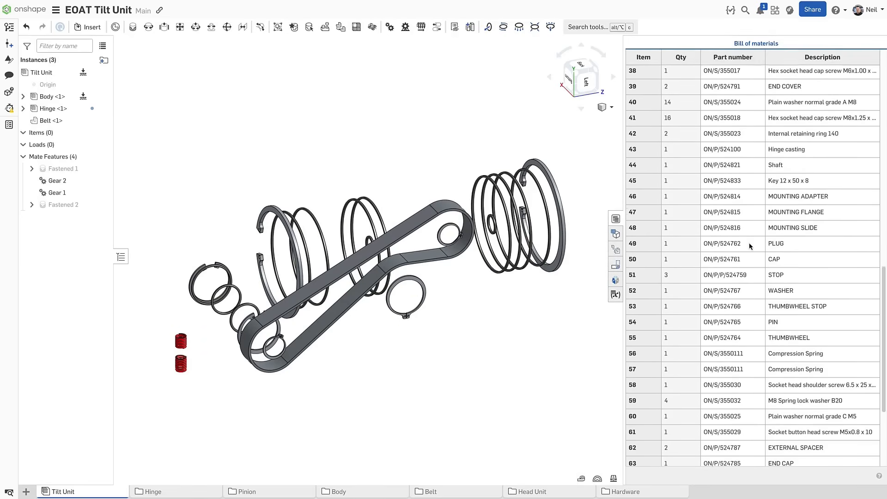
{"action": "scroll", "coordinate": [750, 247], "scroll_direction": "down", "scroll_amount": 1}
{"action": "left_click", "coordinate": [732, 341]}
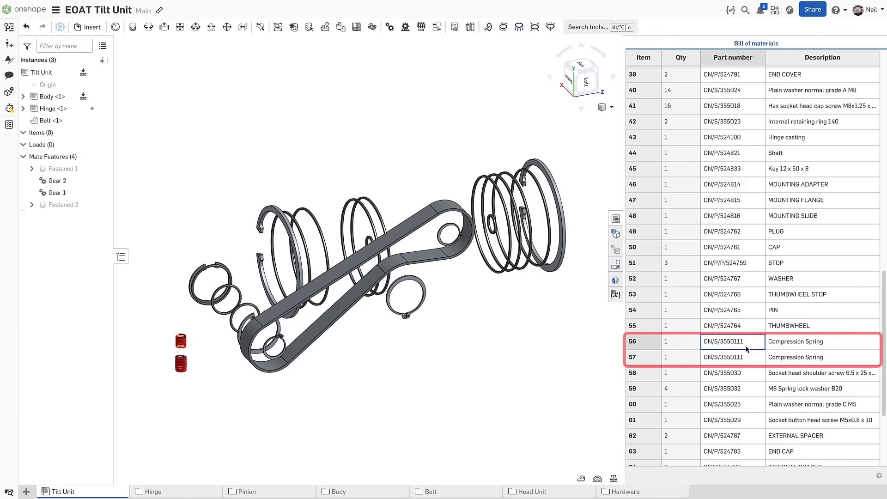
{"action": "left_click", "coordinate": [748, 357]}
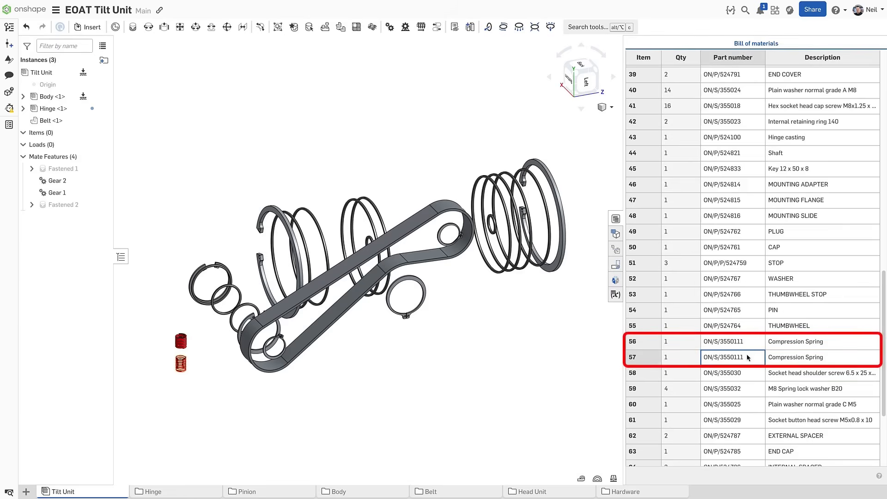
Show all hidden assembly parts again and start a section view.
{"action": "right_click", "coordinate": [466, 370]}
{"action": "left_click", "coordinate": [492, 372]}
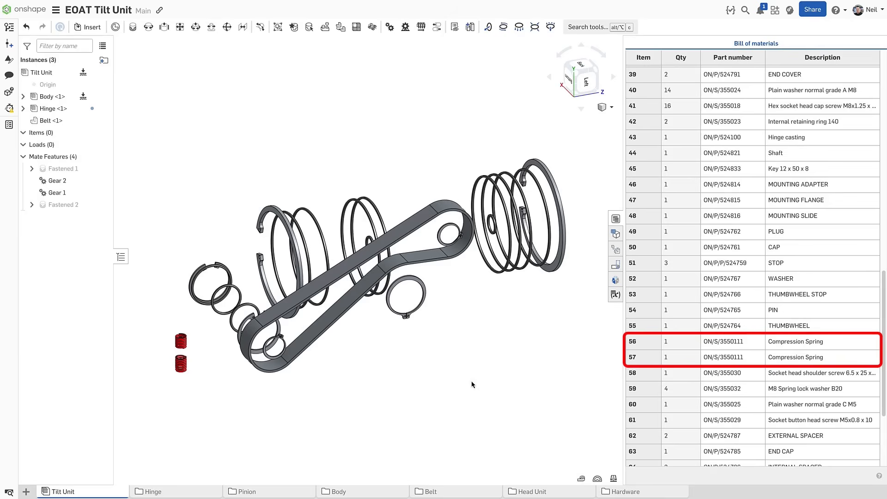
{"action": "key", "text": "shift+x"}
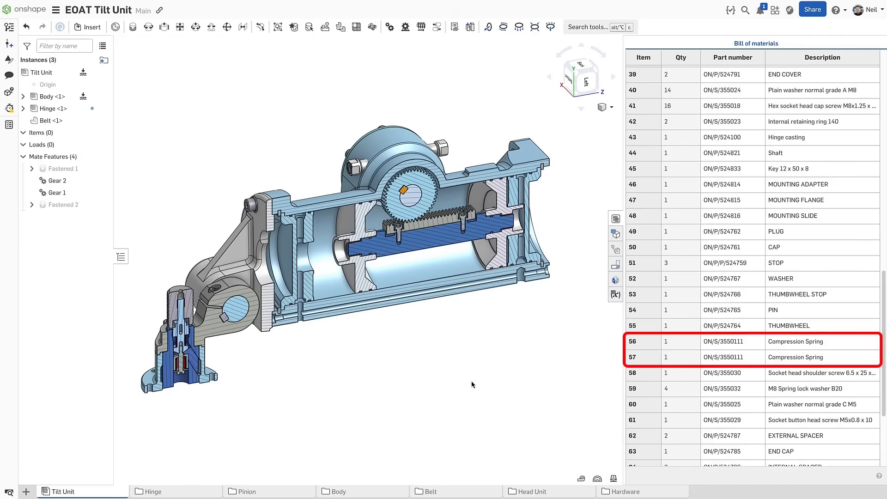
Section the tilt unit from the front and move the small plug down about 8.5 mm.
{"action": "key", "text": "shift+1"}
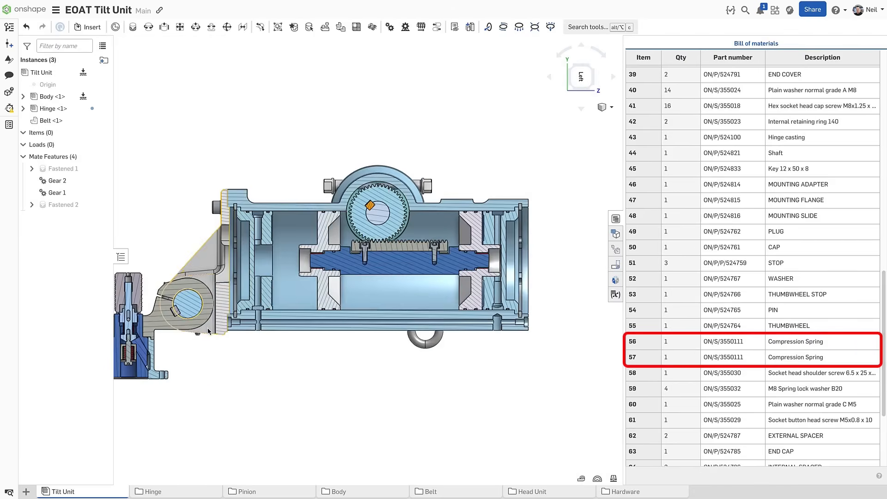
{"action": "middle_click_drag", "start_coordinate": [249, 332], "coordinate": [422, 379]}
{"action": "scroll", "coordinate": [422, 379], "scroll_direction": "up", "scroll_amount": 3}
{"action": "scroll", "coordinate": [402, 378], "scroll_direction": "up", "scroll_amount": 3}
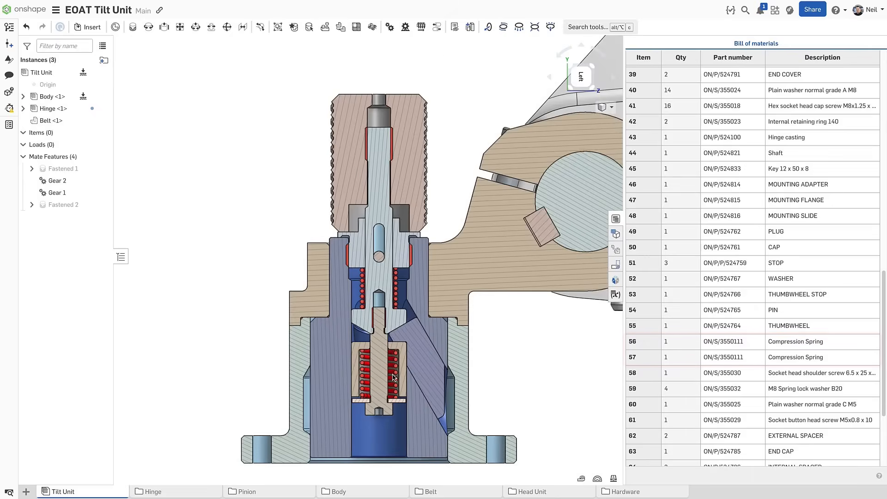
{"action": "scroll", "coordinate": [395, 378], "scroll_direction": "up", "scroll_amount": 2}
{"action": "scroll", "coordinate": [393, 376], "scroll_direction": "up", "scroll_amount": 2}
{"action": "middle_click_drag", "start_coordinate": [392, 376], "coordinate": [400, 351]}
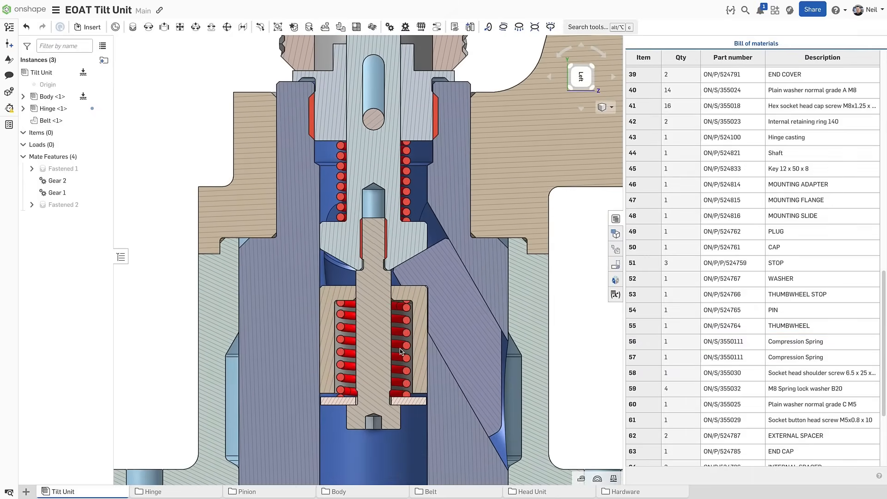
{"action": "left_click", "coordinate": [374, 208]}
{"action": "left_click_drag", "start_coordinate": [375, 202], "coordinate": [370, 247]}
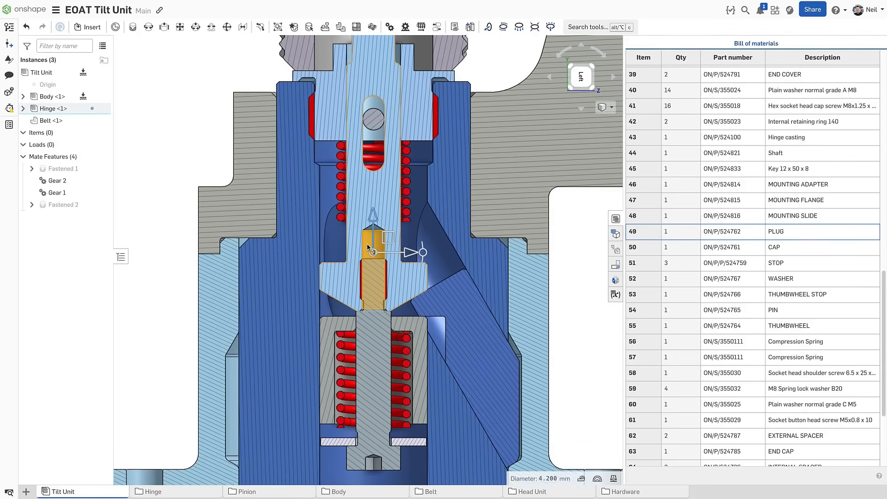
{"action": "key", "text": "space"}
Update the compression spring's Springs context and switch to its Part Studio.
{"action": "right_click", "coordinate": [400, 353]}
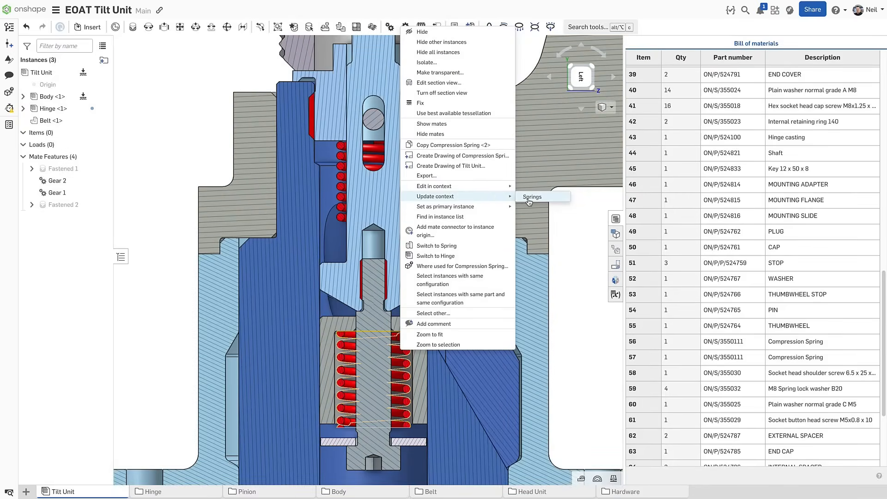
{"action": "left_click", "coordinate": [528, 201]}
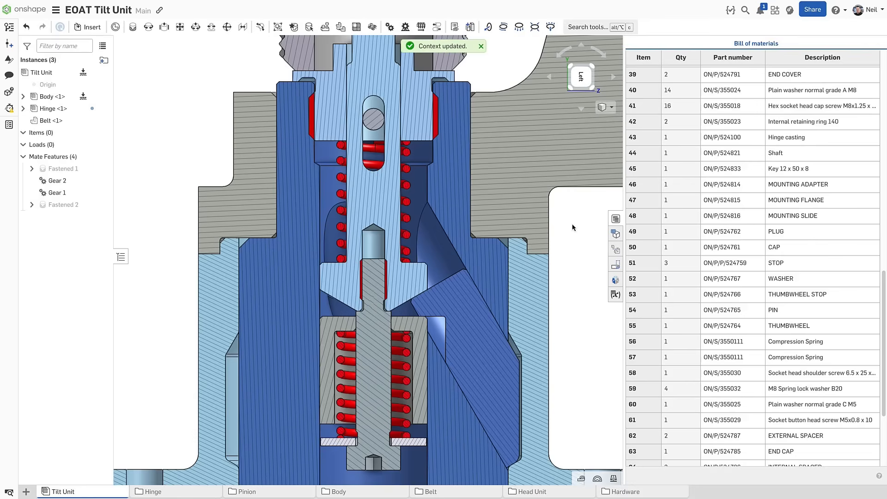
{"action": "right_click", "coordinate": [729, 346]}
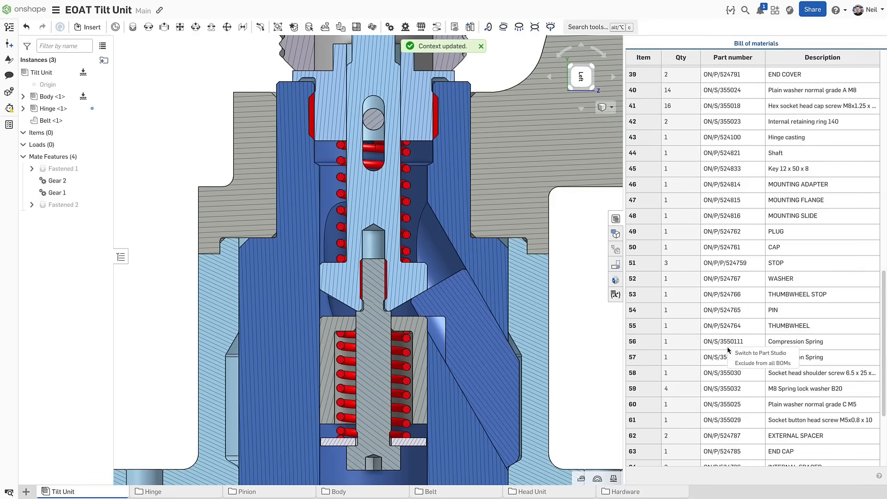
{"action": "left_click", "coordinate": [760, 353]}
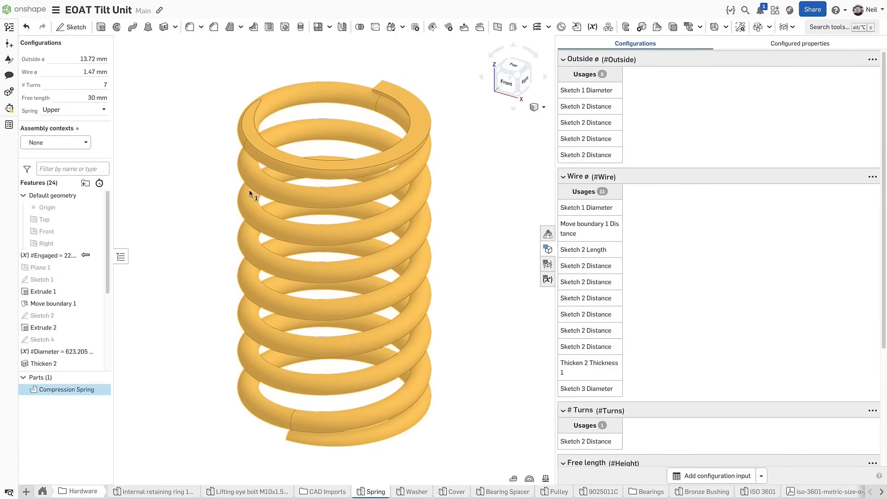
Toggle the spring between its Lower and Upper configurations.
{"action": "left_click", "coordinate": [195, 155]}
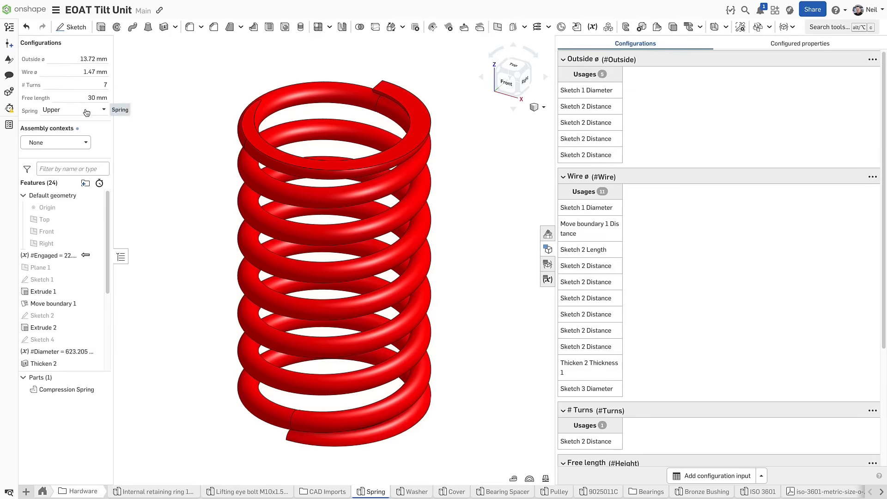
{"action": "left_click", "coordinate": [73, 109]}
{"action": "left_click", "coordinate": [84, 138]}
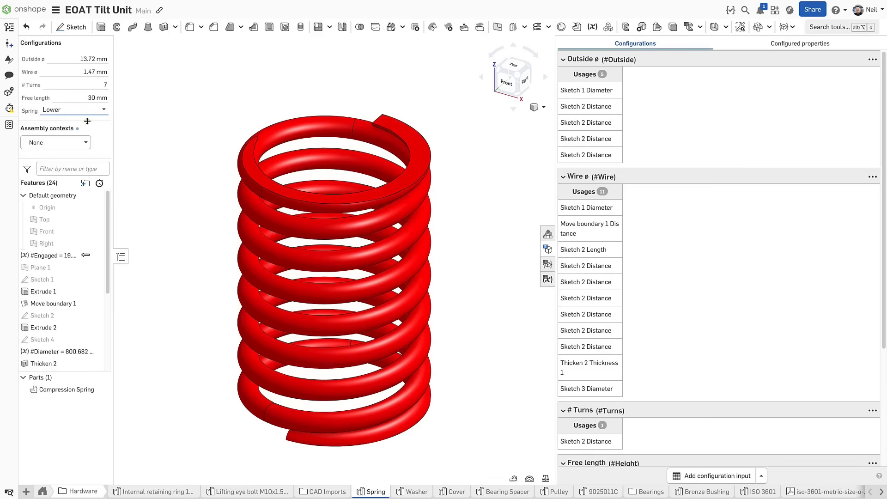
{"action": "left_click", "coordinate": [73, 110]}
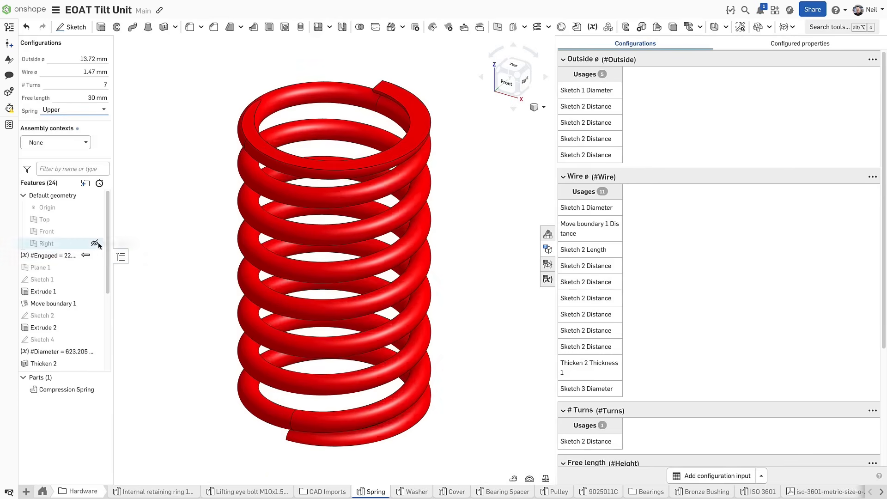
{"action": "scroll", "coordinate": [707, 275], "scroll_direction": "down", "scroll_amount": 3}
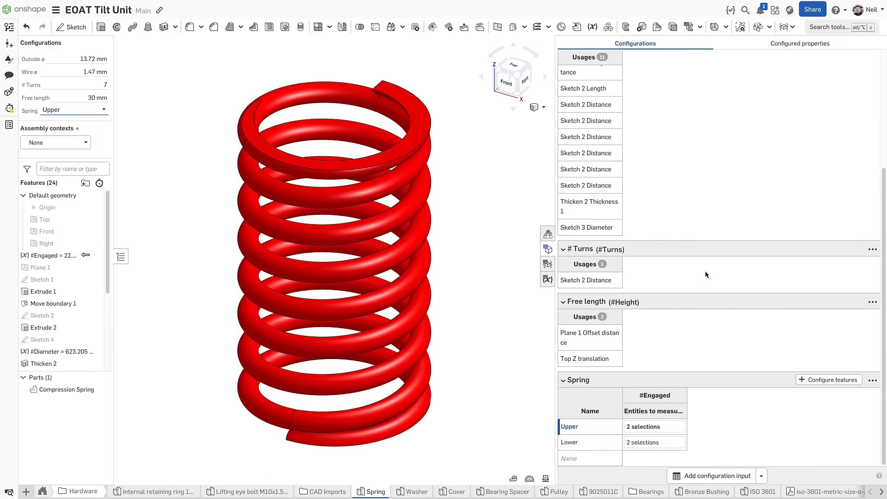
Exclude the Spring configuration input from configured properties.
{"action": "left_click", "coordinate": [873, 381]}
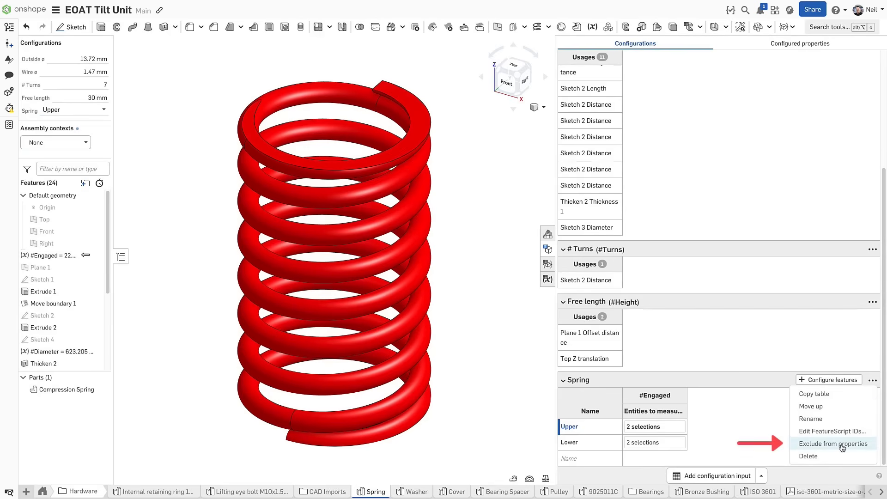
{"action": "left_click", "coordinate": [843, 447]}
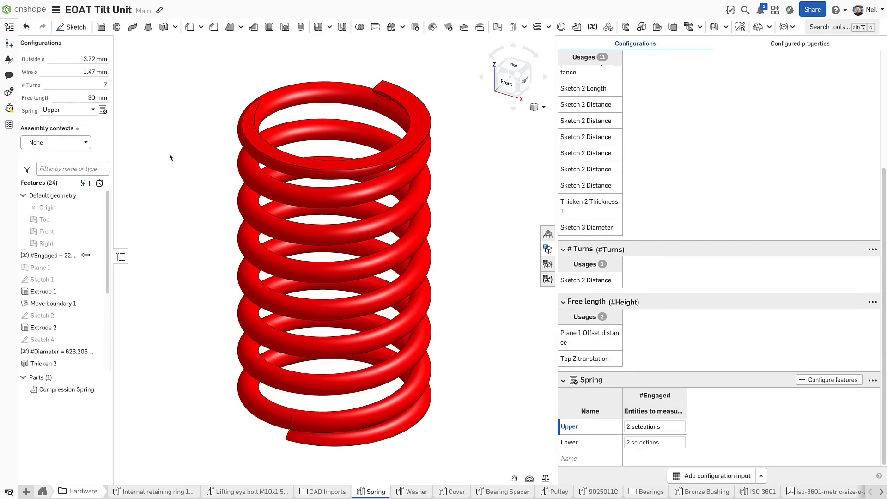
Return to the Tilt Unit and check the single Compression Spring row with quantity 2.
{"action": "key", "text": "ctrl+Tab"}
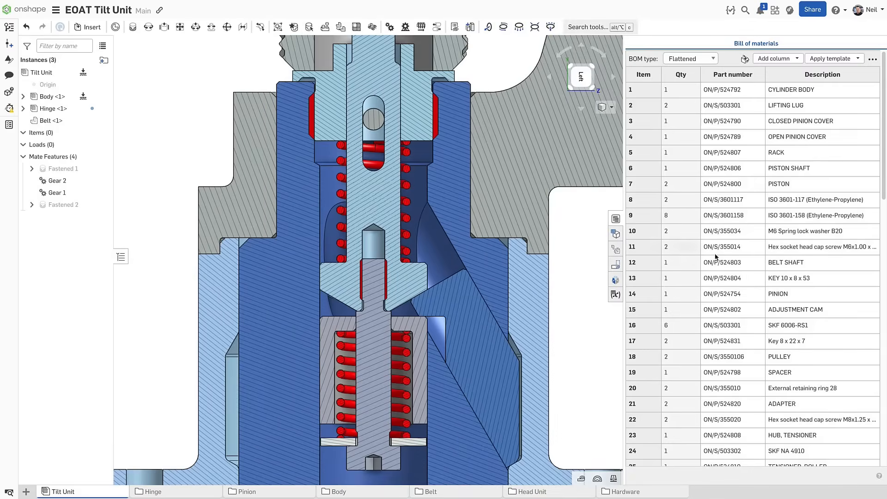
{"action": "scroll", "coordinate": [717, 257], "scroll_direction": "down", "scroll_amount": 5}
{"action": "scroll", "coordinate": [717, 257], "scroll_direction": "down", "scroll_amount": 5}
{"action": "scroll", "coordinate": [717, 256], "scroll_direction": "down", "scroll_amount": 5}
{"action": "scroll", "coordinate": [717, 256], "scroll_direction": "down", "scroll_amount": 3}
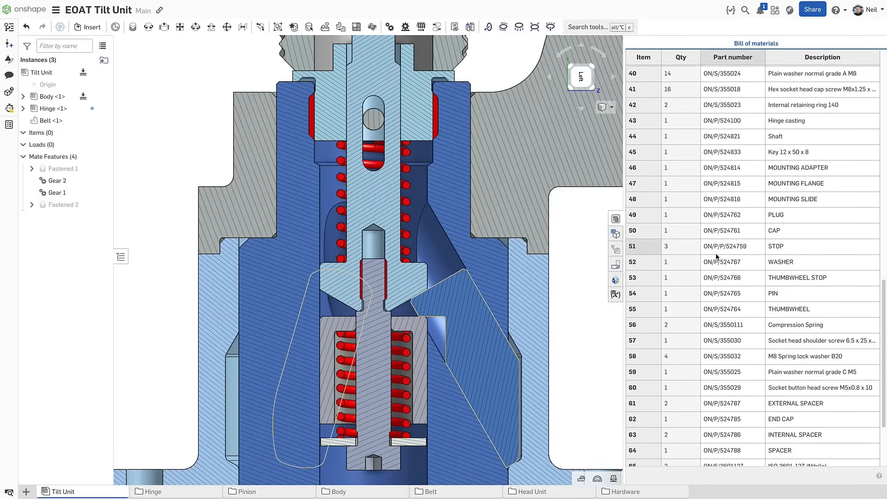
{"action": "scroll", "coordinate": [718, 257], "scroll_direction": "down", "scroll_amount": 2}
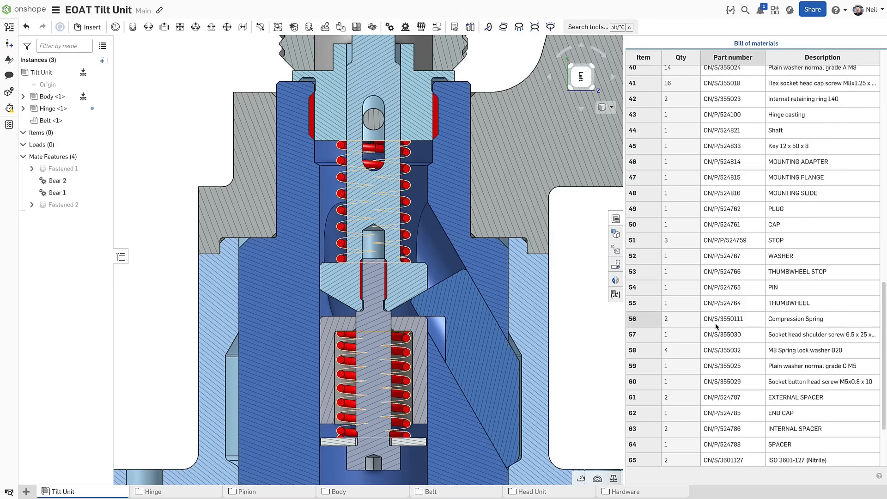
{"action": "left_click", "coordinate": [673, 321]}
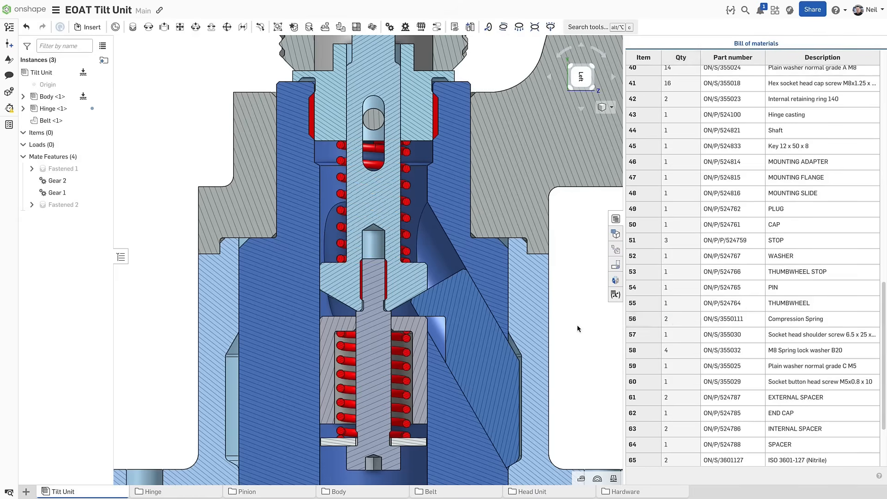
{"action": "key", "text": "f"}
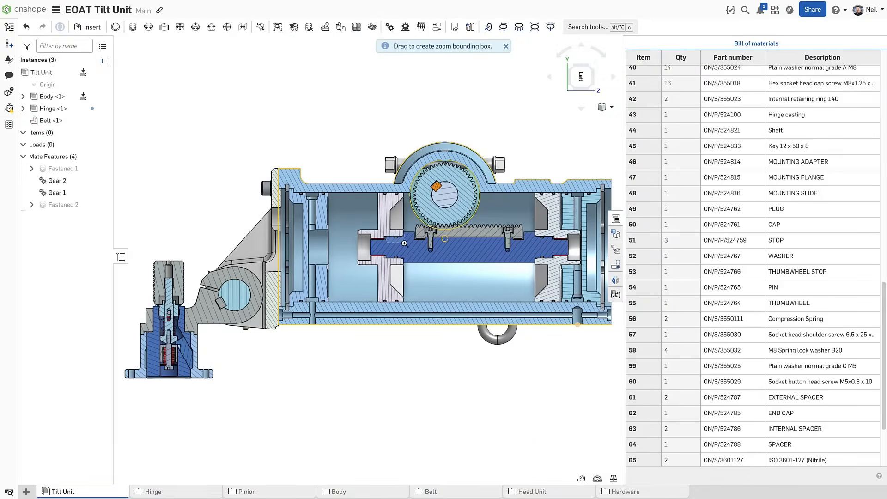
Select the O-ring in the shaft groove and switch to its ISO 3601 Part Studio.
{"action": "left_click_drag", "start_coordinate": [405, 243], "coordinate": [416, 253]}
{"action": "left_click", "coordinate": [417, 262]}
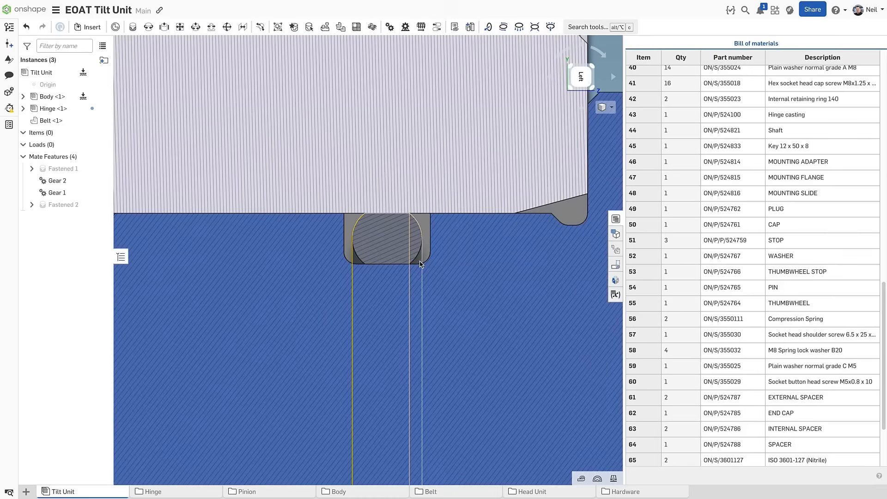
{"action": "right_click", "coordinate": [420, 264]}
{"action": "left_click", "coordinate": [444, 194]}
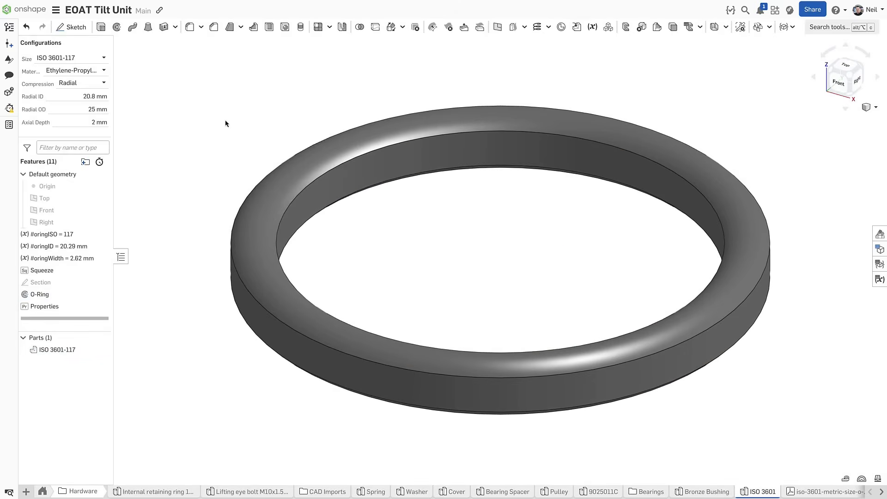
Keep the O-ring at size ISO 3601-117 in Ethylene-Propylene.
{"action": "left_click", "coordinate": [67, 58]}
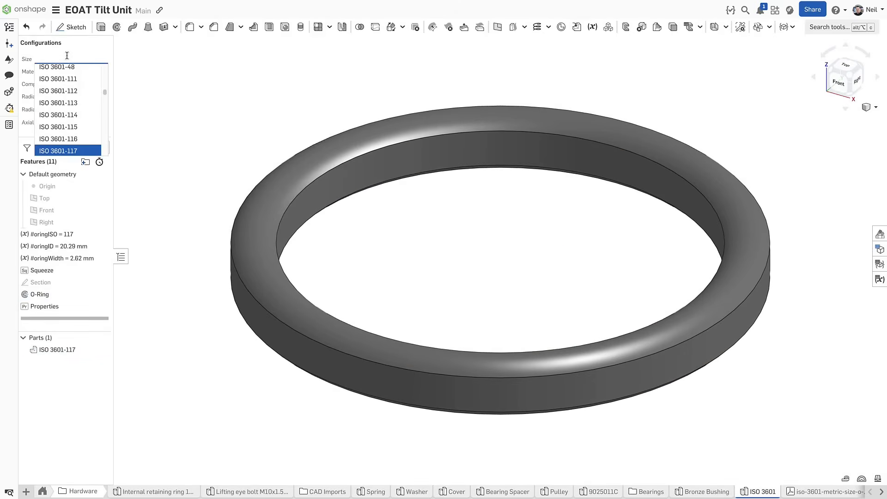
{"action": "left_click", "coordinate": [67, 57]}
{"action": "left_click", "coordinate": [76, 70]}
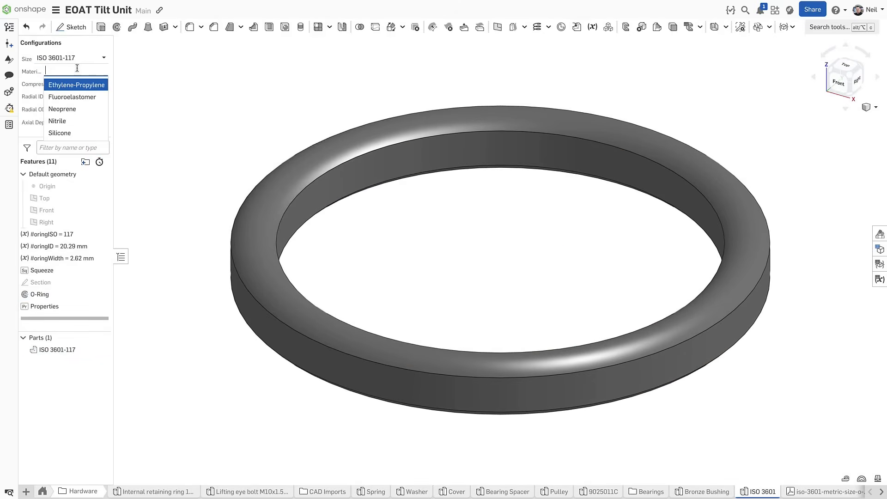
{"action": "left_click", "coordinate": [77, 69]}
Cycle compression through Free, Radial and Axial, then show the configuration table.
{"action": "left_click", "coordinate": [82, 84]}
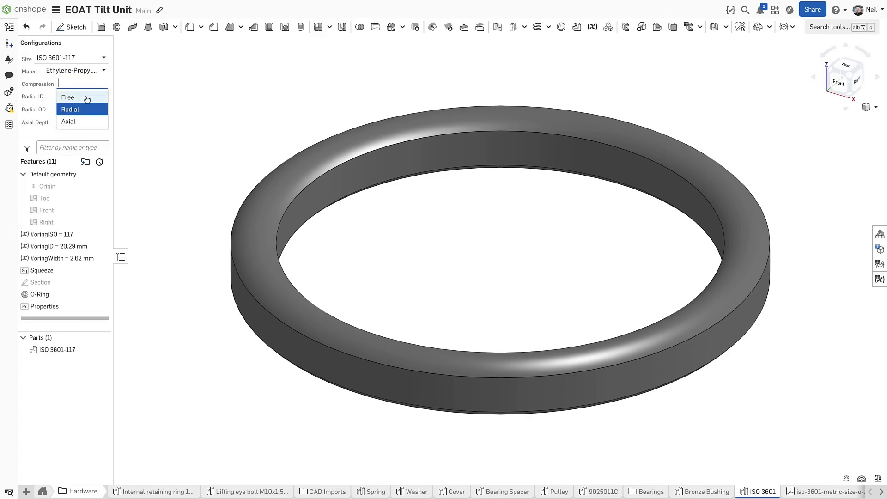
{"action": "left_click", "coordinate": [86, 99]}
{"action": "left_click", "coordinate": [85, 85]}
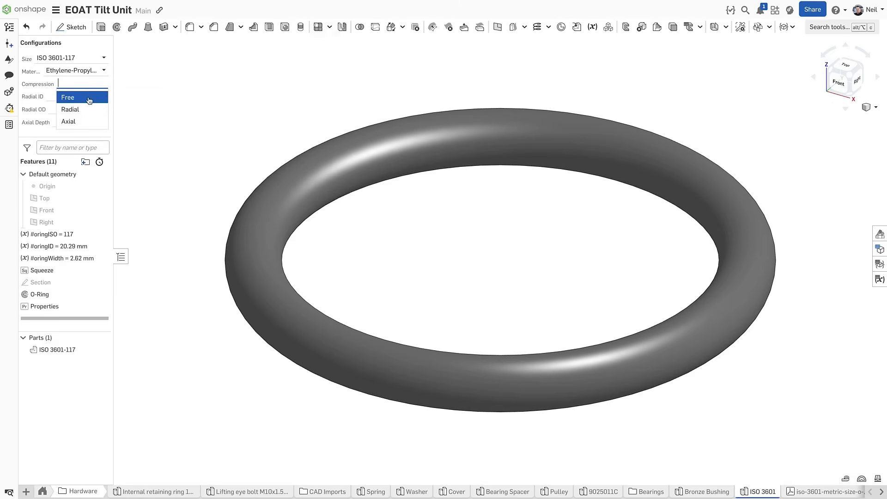
{"action": "left_click", "coordinate": [70, 109]}
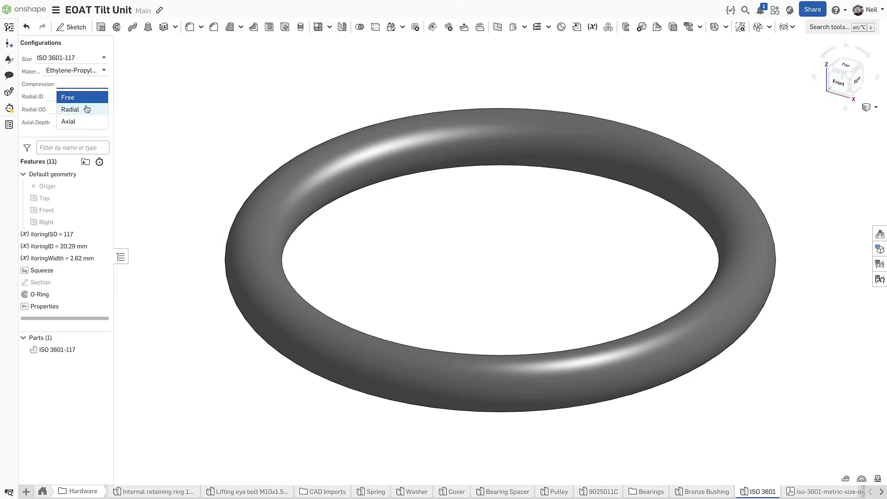
{"action": "left_click", "coordinate": [81, 83]}
{"action": "left_click", "coordinate": [70, 122]}
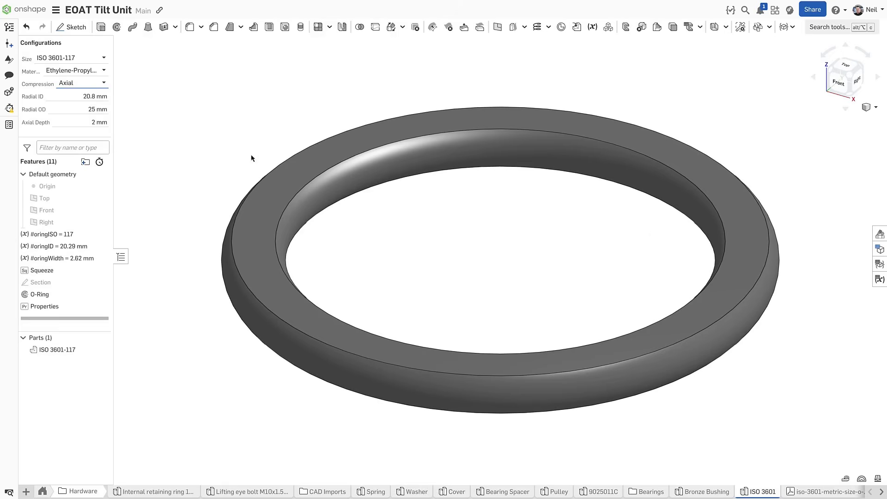
{"action": "left_click", "coordinate": [879, 250]}
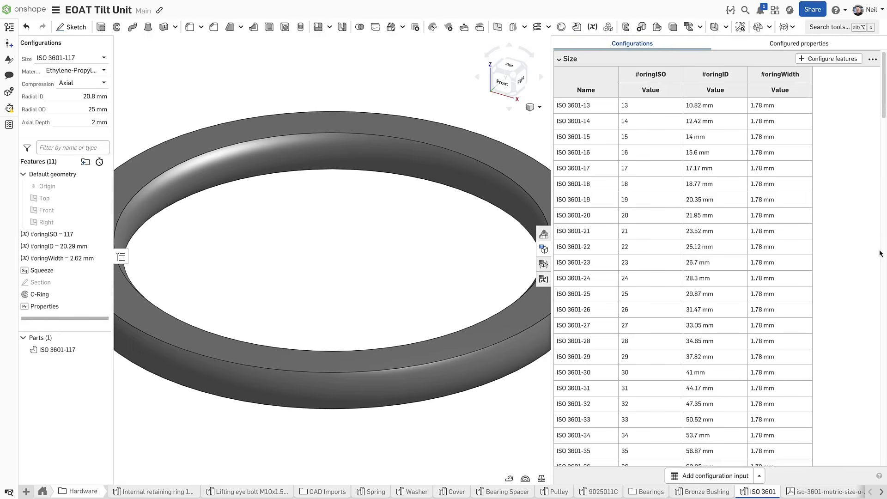
{"action": "scroll", "coordinate": [693, 261], "scroll_direction": "down", "scroll_amount": 10}
{"action": "scroll", "coordinate": [694, 261], "scroll_direction": "down", "scroll_amount": 10}
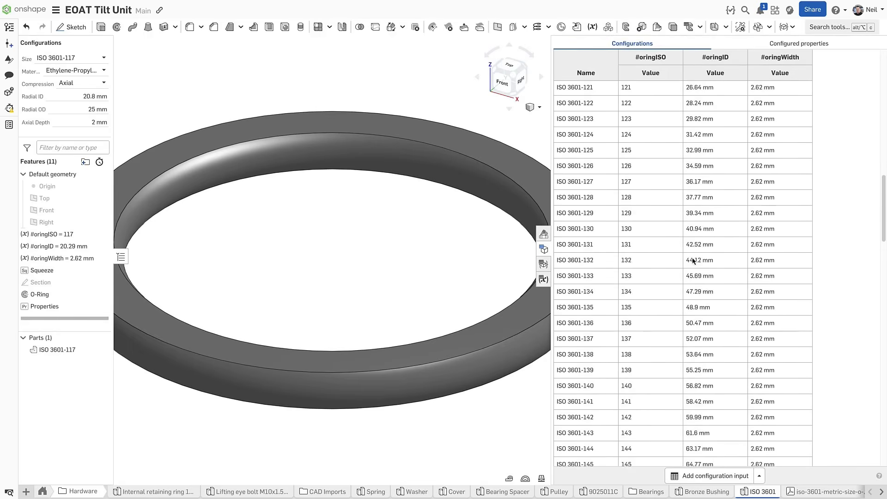
{"action": "scroll", "coordinate": [693, 261], "scroll_direction": "down", "scroll_amount": 10}
{"action": "scroll", "coordinate": [693, 261], "scroll_direction": "down", "scroll_amount": 8}
{"action": "scroll", "coordinate": [693, 261], "scroll_direction": "down", "scroll_amount": 8}
{"action": "scroll", "coordinate": [685, 243], "scroll_direction": "down", "scroll_amount": 8}
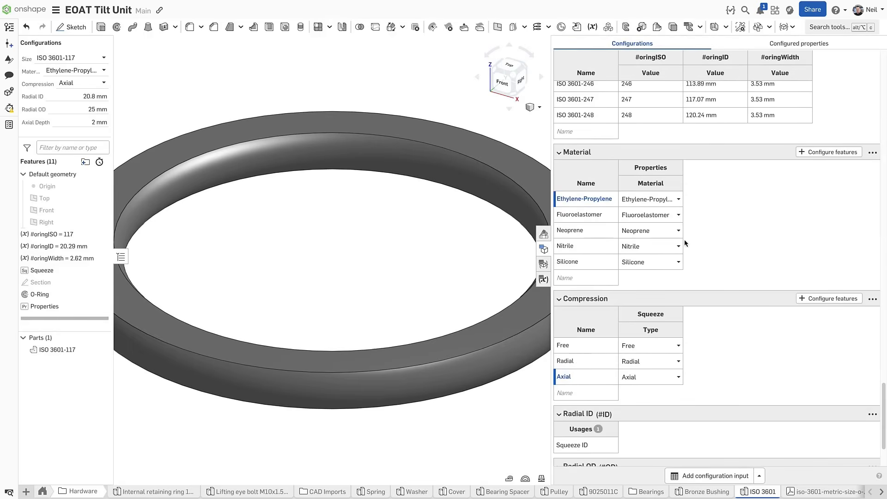
{"action": "scroll", "coordinate": [663, 276], "scroll_direction": "down", "scroll_amount": 2}
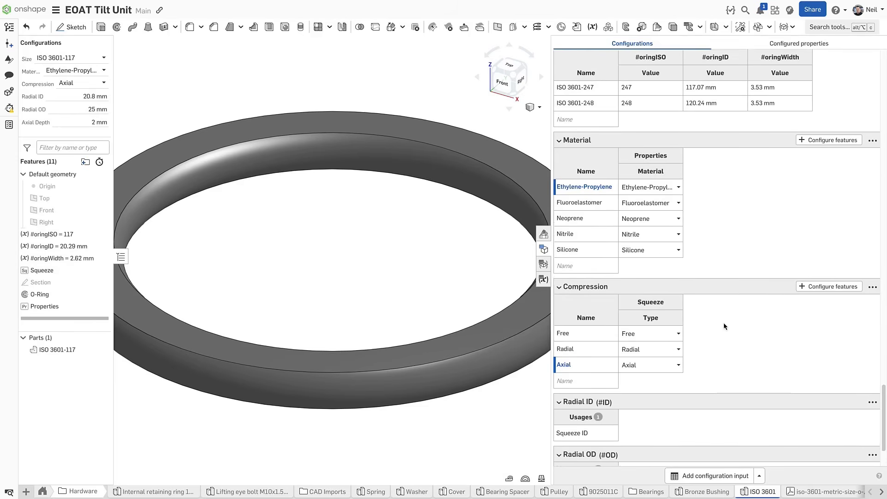
{"action": "scroll", "coordinate": [723, 325], "scroll_direction": "down", "scroll_amount": 3}
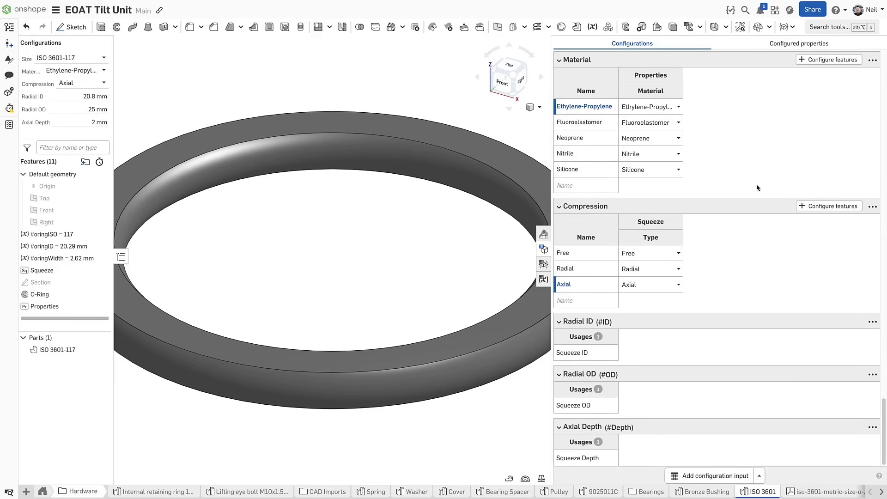
{"action": "left_click", "coordinate": [787, 44]}
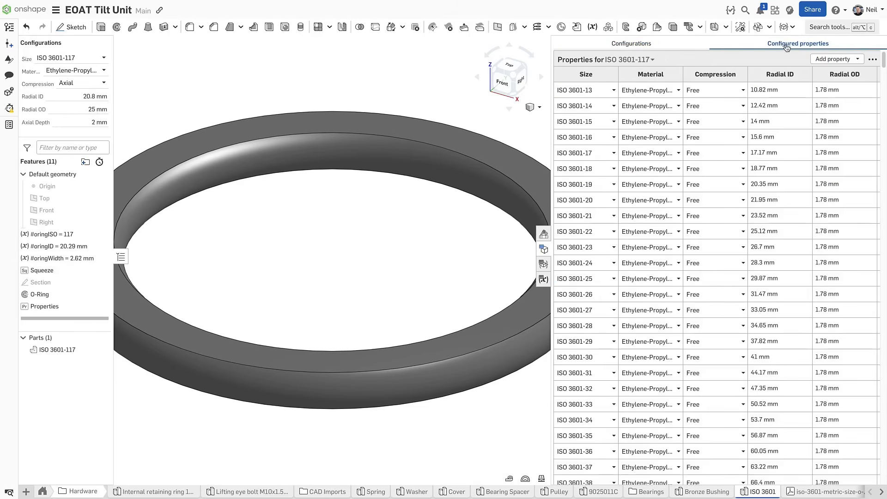
{"action": "scroll", "coordinate": [721, 171], "scroll_direction": "right", "scroll_amount": 3}
{"action": "scroll", "coordinate": [722, 172], "scroll_direction": "right", "scroll_amount": 3}
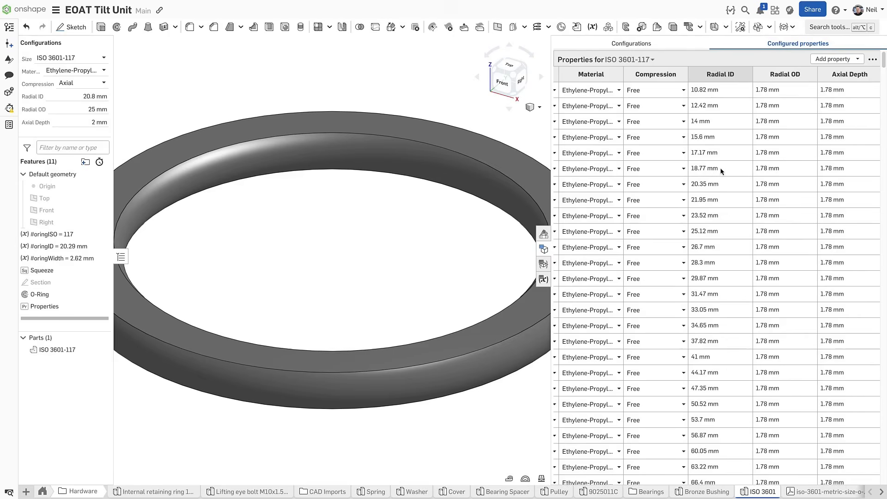
{"action": "scroll", "coordinate": [722, 171], "scroll_direction": "right", "scroll_amount": 3}
{"action": "scroll", "coordinate": [722, 171], "scroll_direction": "right", "scroll_amount": 3}
{"action": "scroll", "coordinate": [721, 171], "scroll_direction": "left", "scroll_amount": 4}
{"action": "scroll", "coordinate": [721, 171], "scroll_direction": "left", "scroll_amount": 4}
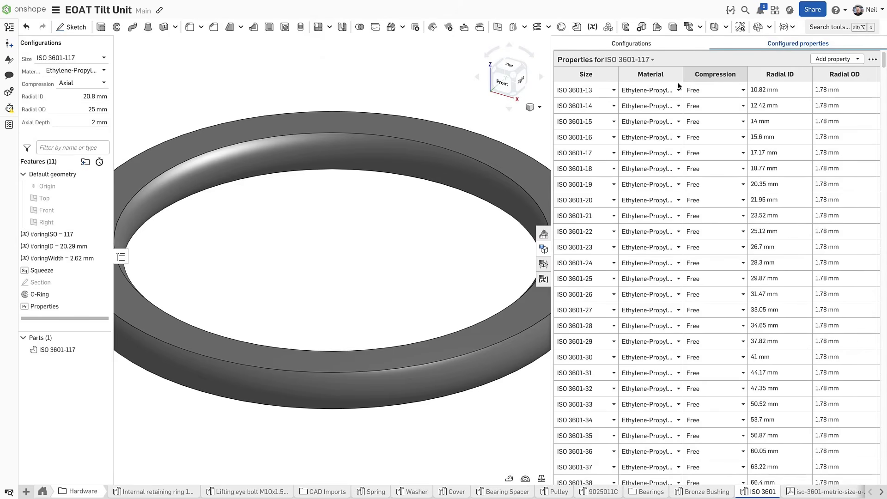
{"action": "left_click", "coordinate": [631, 43]}
{"action": "scroll", "coordinate": [740, 325], "scroll_direction": "down", "scroll_amount": 5}
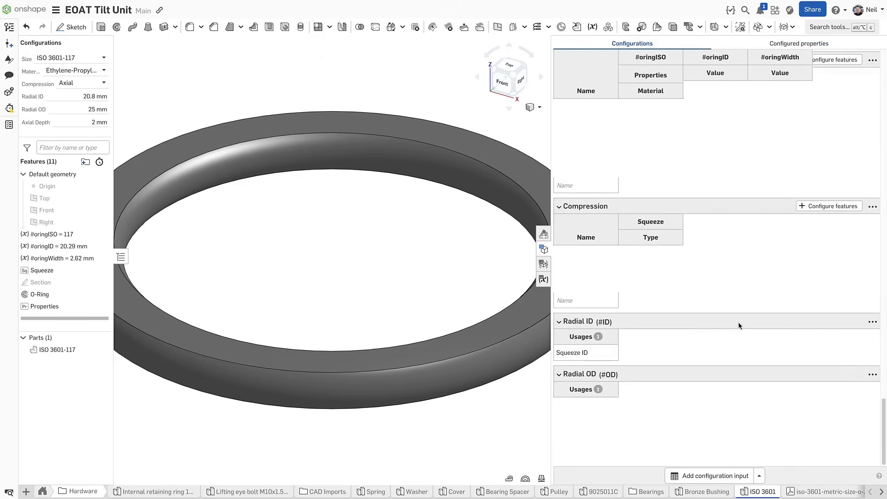
{"action": "left_click", "coordinate": [873, 207]}
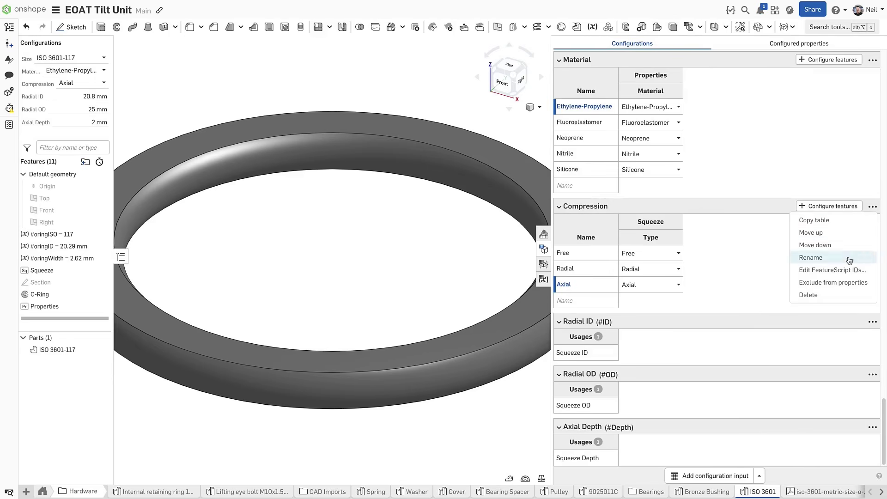
Exclude Compression, Radial ID, Radial OD and Axial Depth from configured properties.
{"action": "left_click", "coordinate": [833, 284]}
{"action": "left_click", "coordinate": [873, 322]}
{"action": "left_click", "coordinate": [833, 409]}
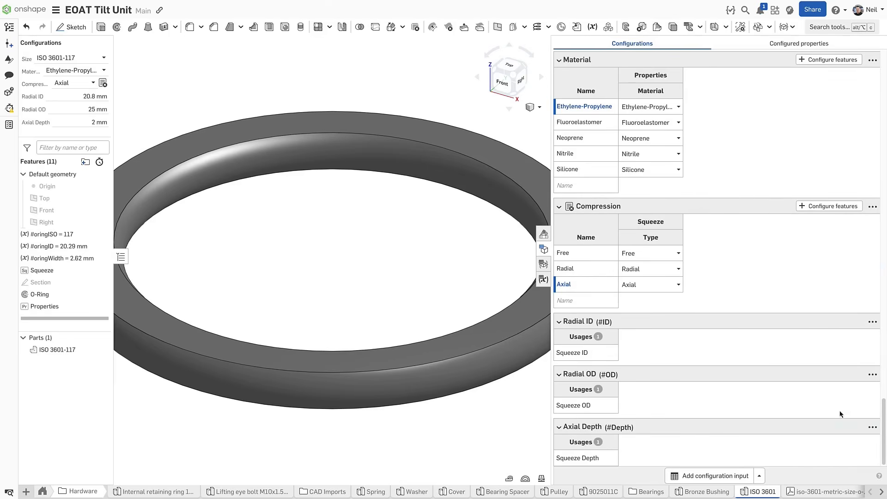
{"action": "left_click", "coordinate": [873, 375]}
{"action": "left_click", "coordinate": [833, 347]}
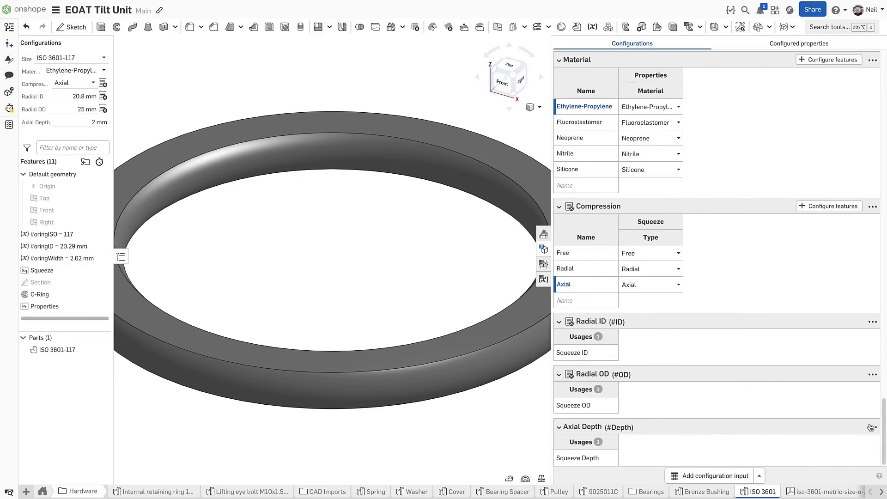
{"action": "left_click", "coordinate": [872, 427]}
{"action": "left_click", "coordinate": [833, 400]}
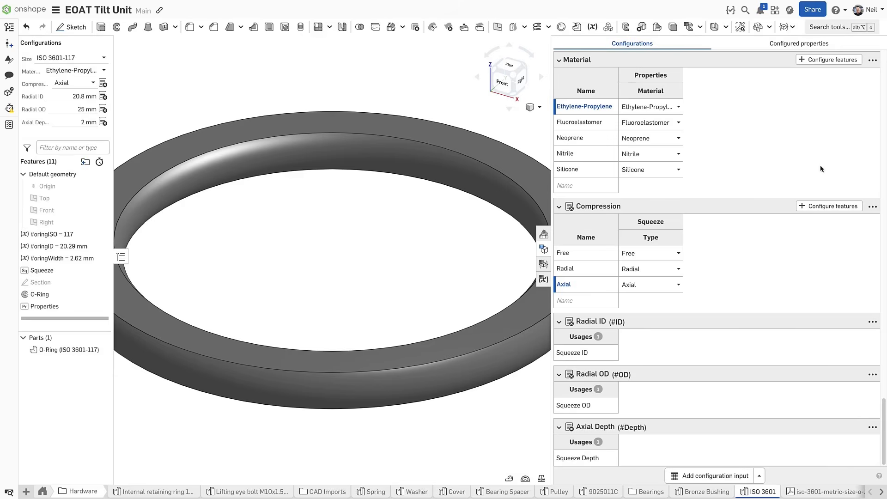
Check the updated configured properties table and return to the configuration tables.
{"action": "left_click", "coordinate": [799, 43]}
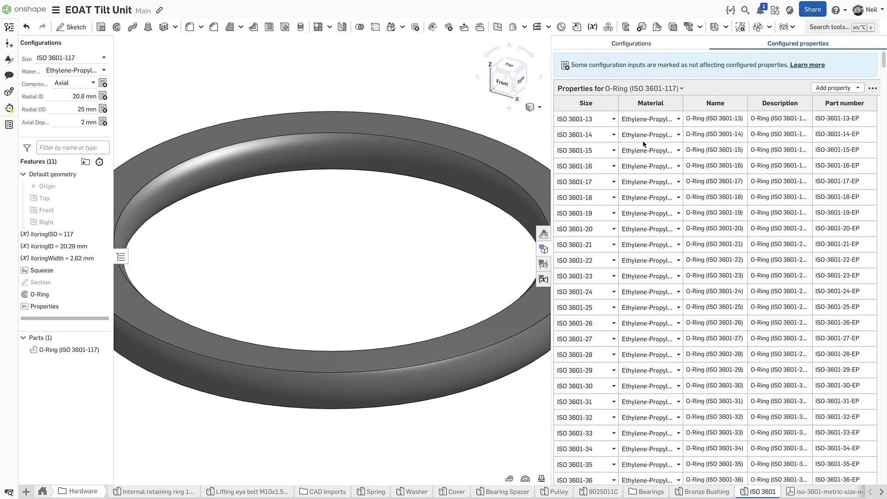
{"action": "scroll", "coordinate": [396, 221], "scroll_direction": "down", "scroll_amount": 4}
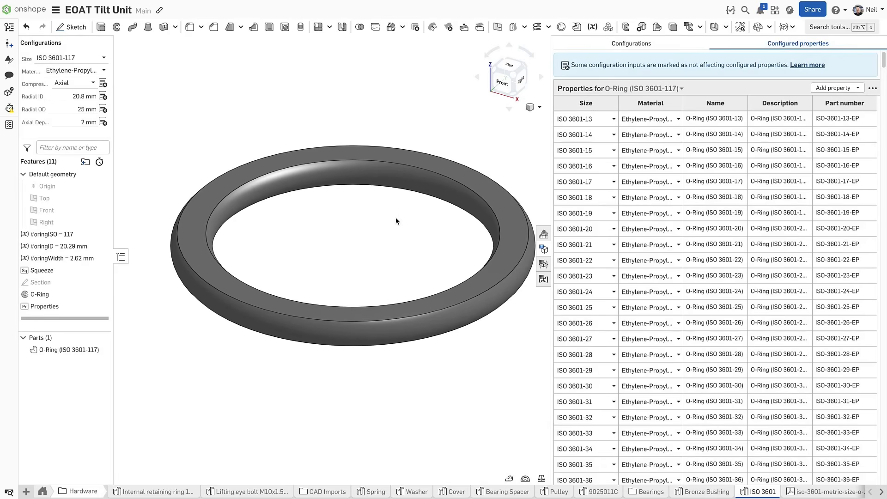
{"action": "left_click", "coordinate": [611, 47]}
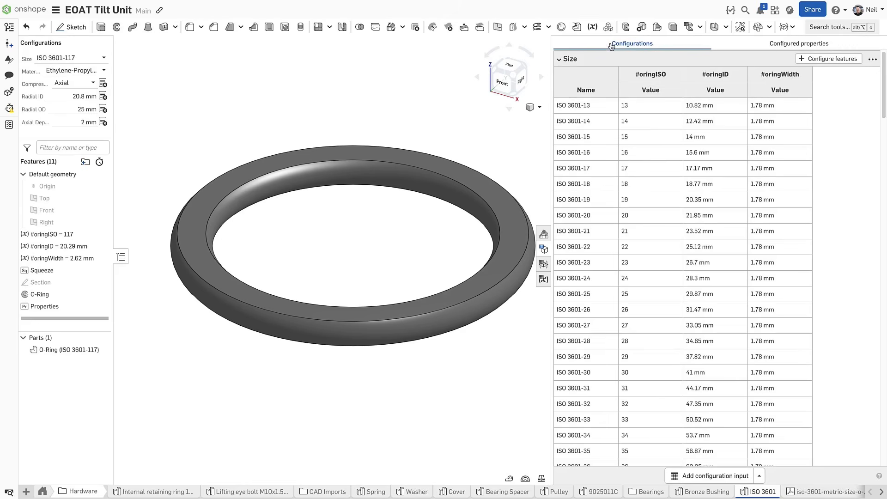
{"action": "scroll", "coordinate": [656, 153], "scroll_direction": "down", "scroll_amount": 10}
{"action": "scroll", "coordinate": [657, 153], "scroll_direction": "down", "scroll_amount": 10}
{"action": "scroll", "coordinate": [656, 153], "scroll_direction": "down", "scroll_amount": 5}
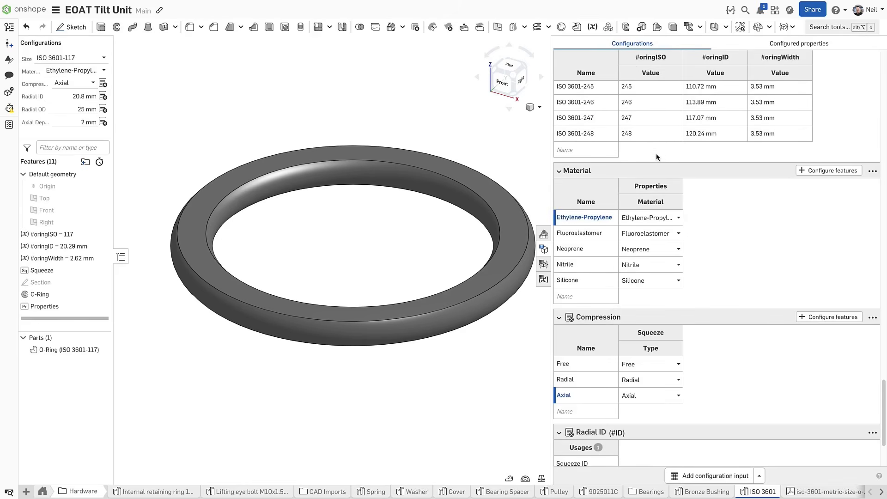
{"action": "scroll", "coordinate": [657, 155], "scroll_direction": "down", "scroll_amount": 3}
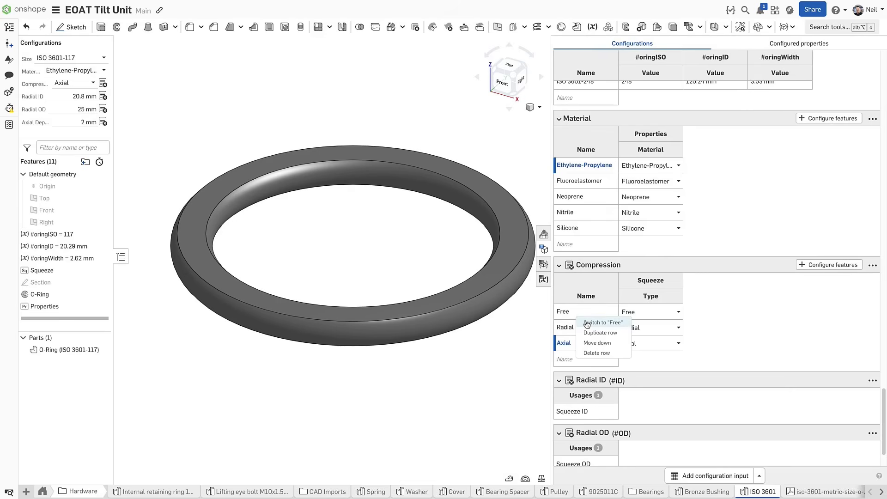
Switch the O-ring back to Free compression and move toward the Head Unit assembly.
{"action": "left_click", "coordinate": [586, 312]}
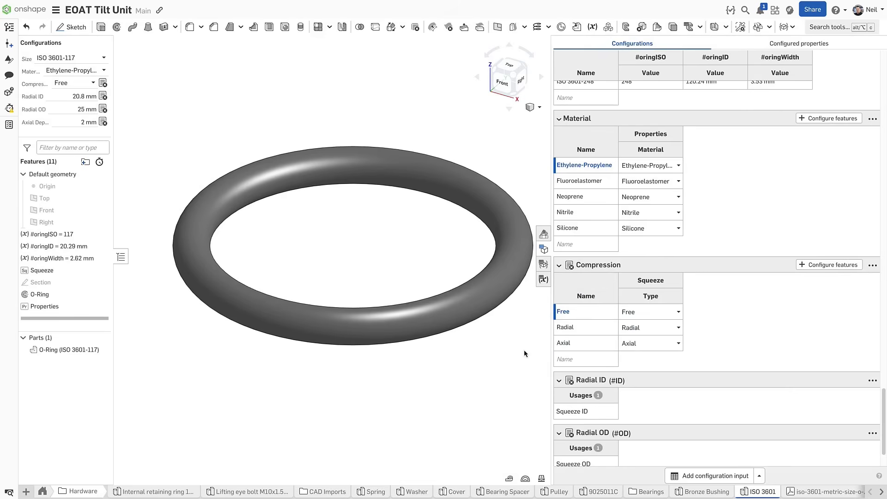
{"action": "key", "text": "ctrl+Tab"}
{"action": "key", "text": "ctrl+Tab"}
{"action": "key", "text": "Tab"}
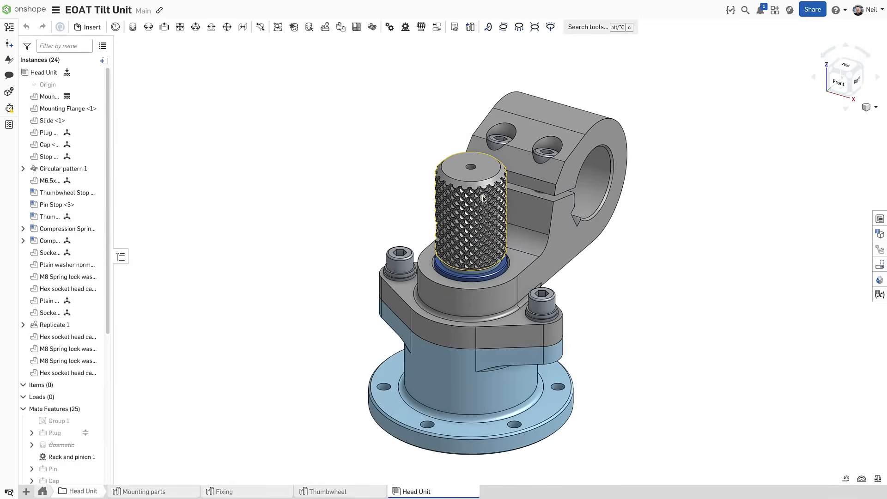
Change the thumbwheel to its Simplified, unknurled configuration.
{"action": "right_click", "coordinate": [485, 179]}
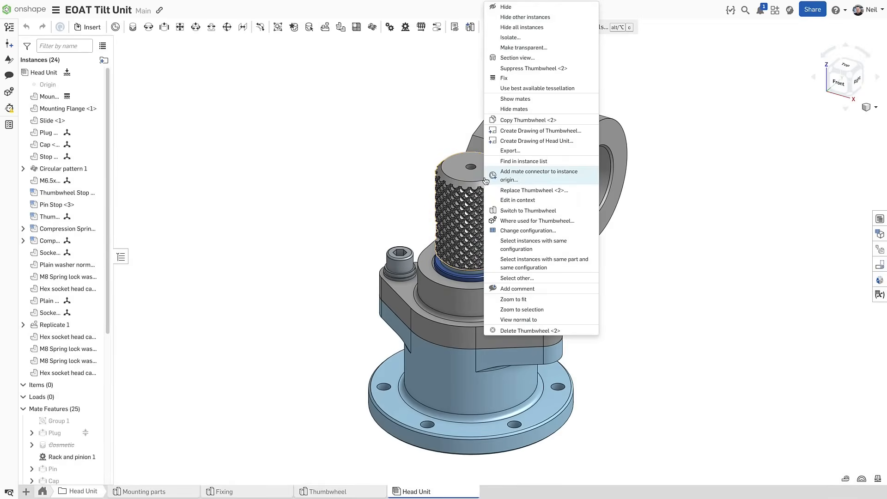
{"action": "left_click", "coordinate": [527, 230]}
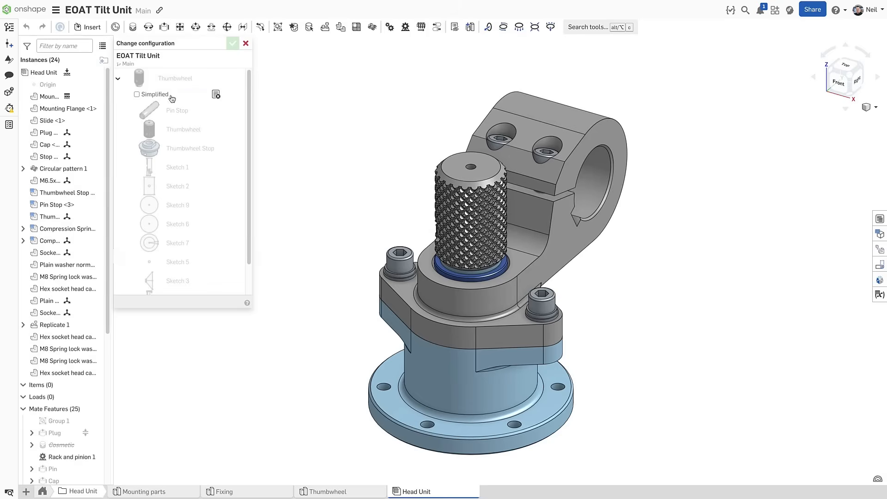
{"action": "left_click", "coordinate": [136, 94]}
{"action": "left_click", "coordinate": [233, 44]}
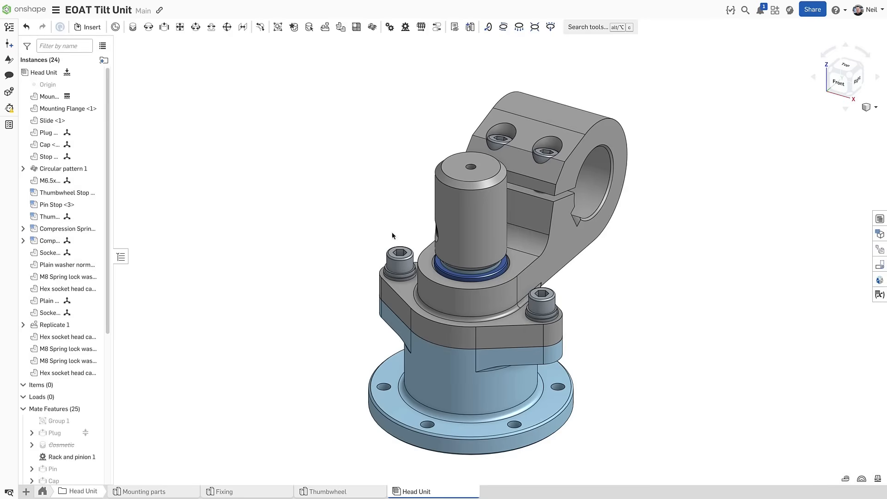
{"action": "right_click", "coordinate": [438, 491]}
Release the Head Unit, update all items to their revisions and close the release candidate.
{"action": "left_click", "coordinate": [422, 460]}
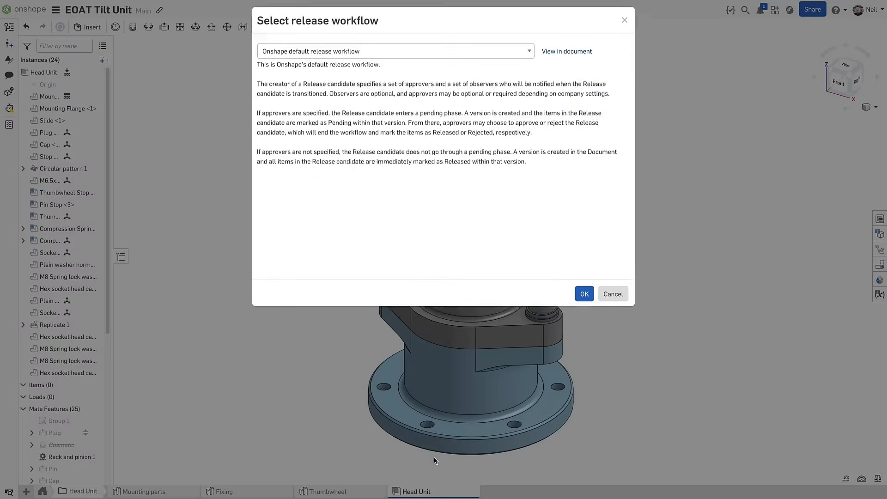
{"action": "left_click", "coordinate": [585, 298]}
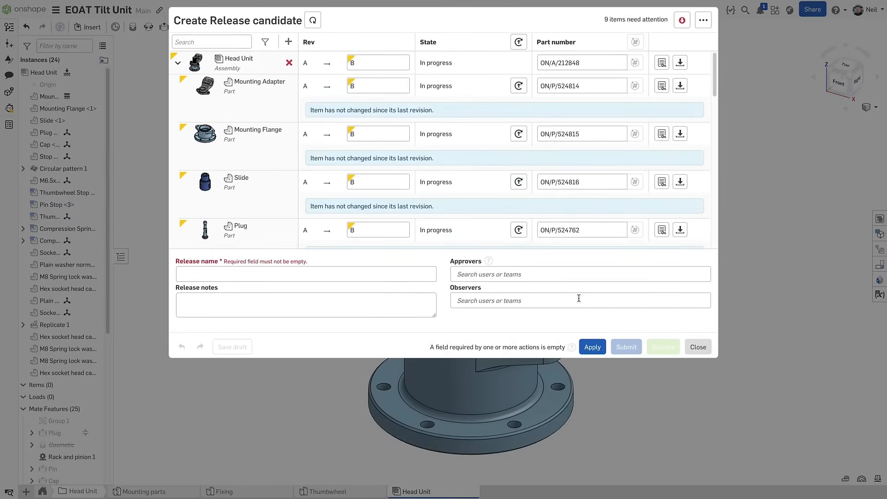
{"action": "scroll", "coordinate": [489, 131], "scroll_direction": "down", "scroll_amount": 3}
{"action": "scroll", "coordinate": [488, 131], "scroll_direction": "down", "scroll_amount": 3}
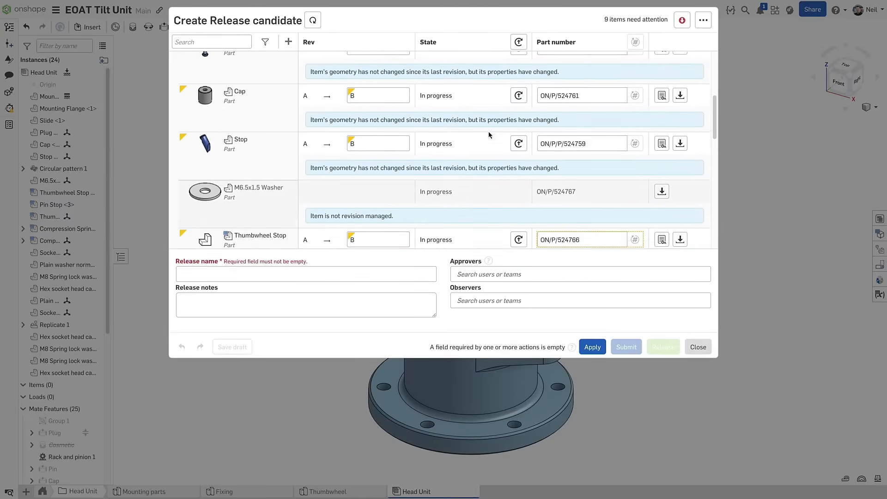
{"action": "scroll", "coordinate": [489, 131], "scroll_direction": "down", "scroll_amount": 3}
{"action": "scroll", "coordinate": [489, 131], "scroll_direction": "down", "scroll_amount": 3}
{"action": "scroll", "coordinate": [489, 134], "scroll_direction": "down", "scroll_amount": 1}
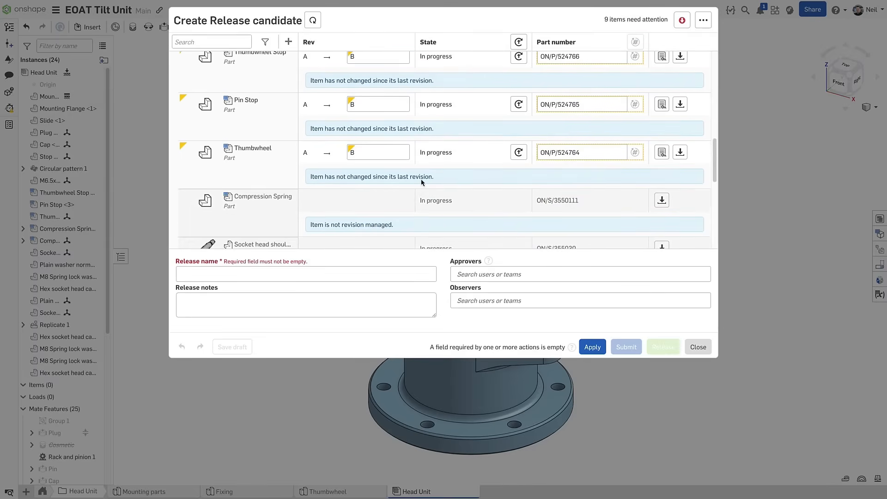
{"action": "left_click", "coordinate": [519, 42]}
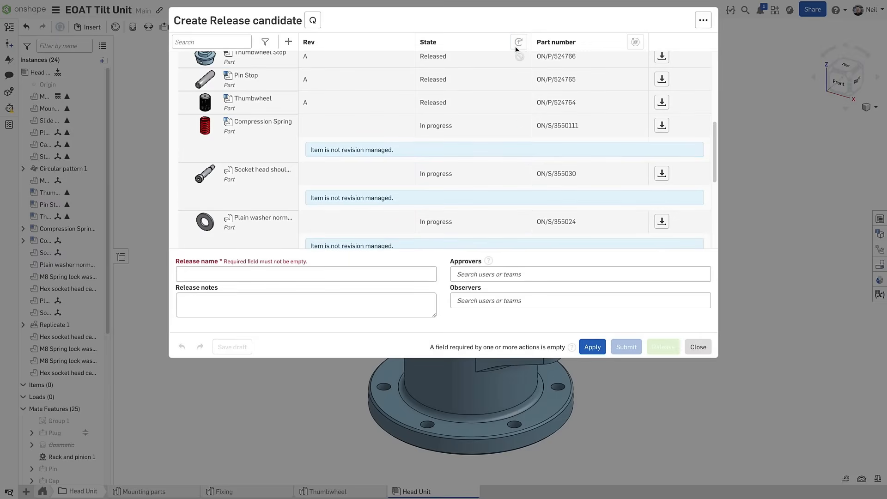
{"action": "scroll", "coordinate": [486, 118], "scroll_direction": "down", "scroll_amount": 2}
{"action": "scroll", "coordinate": [524, 119], "scroll_direction": "down", "scroll_amount": 2}
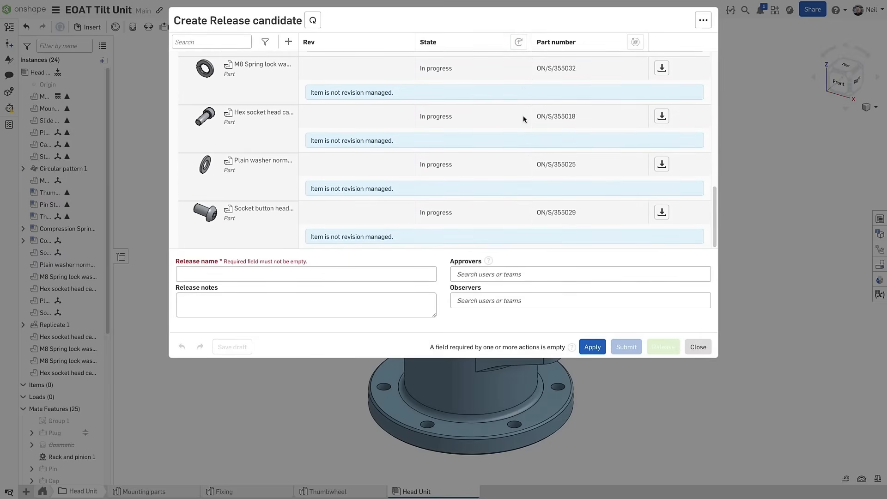
{"action": "left_click", "coordinate": [697, 347]}
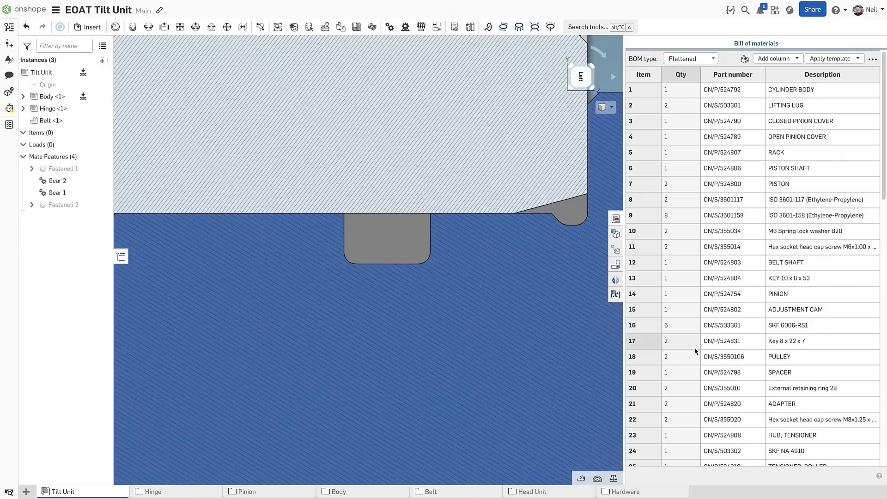
Fit the whole Tilt Unit section in an isometric view.
{"action": "key", "text": "f"}
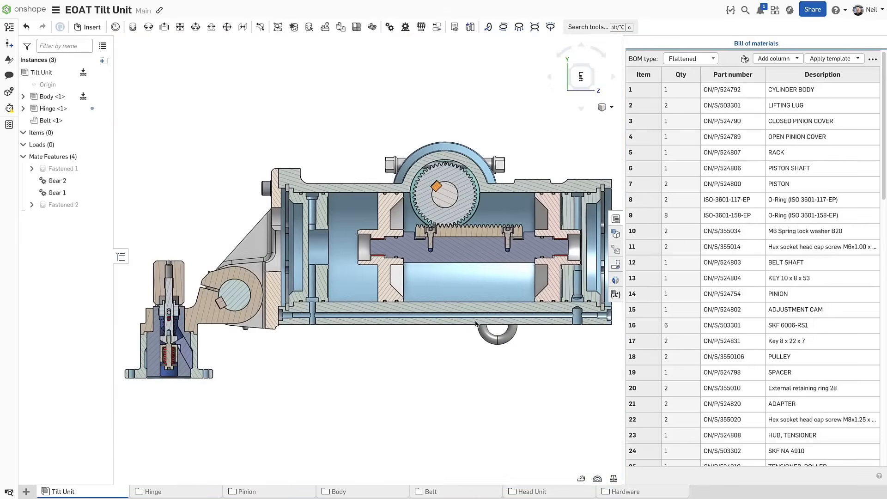
{"action": "key", "text": "shift+7"}
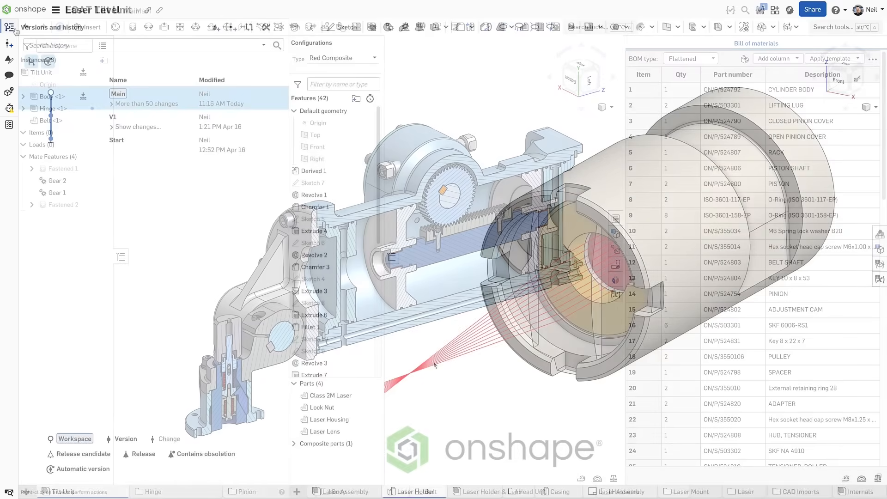
View the Laser Holder sketch-appearance change on Main and begin restoring it into Main.
{"action": "left_click", "coordinate": [112, 104]}
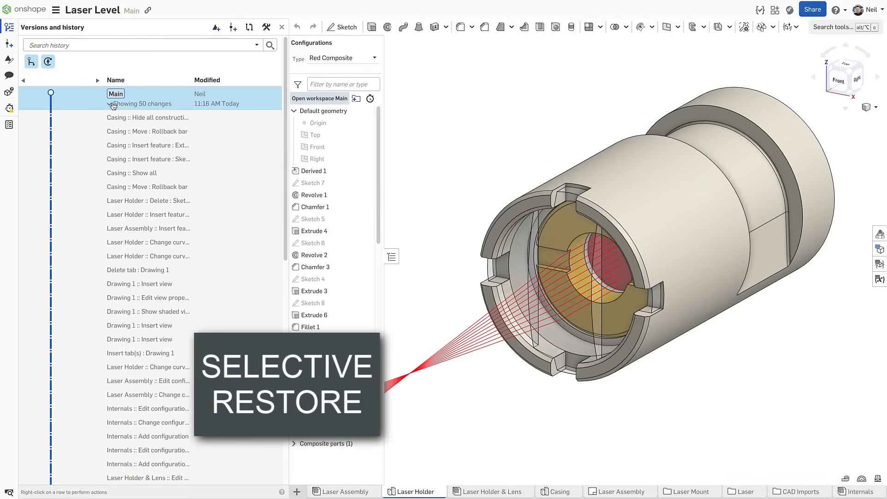
{"action": "scroll", "coordinate": [174, 201], "scroll_direction": "down", "scroll_amount": 5}
{"action": "scroll", "coordinate": [187, 215], "scroll_direction": "down", "scroll_amount": 5}
{"action": "scroll", "coordinate": [195, 222], "scroll_direction": "down", "scroll_amount": 3}
{"action": "scroll", "coordinate": [195, 221], "scroll_direction": "down", "scroll_amount": 5}
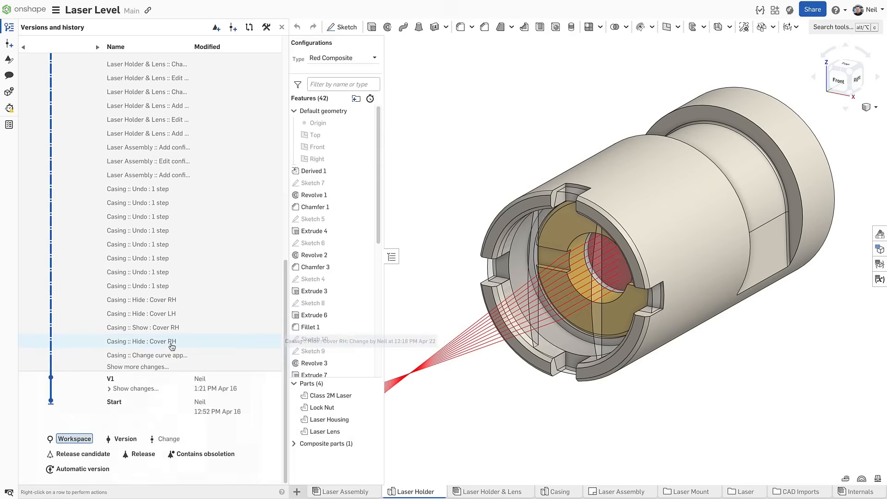
{"action": "scroll", "coordinate": [174, 326], "scroll_direction": "down", "scroll_amount": 4}
{"action": "scroll", "coordinate": [194, 295], "scroll_direction": "down", "scroll_amount": 4}
{"action": "scroll", "coordinate": [198, 291], "scroll_direction": "down", "scroll_amount": 2}
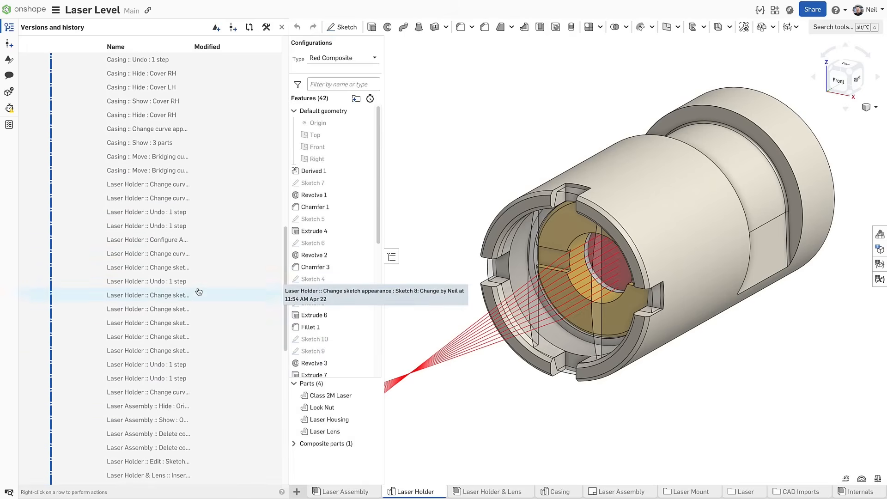
{"action": "scroll", "coordinate": [199, 292], "scroll_direction": "down", "scroll_amount": 1}
{"action": "left_click", "coordinate": [199, 288]}
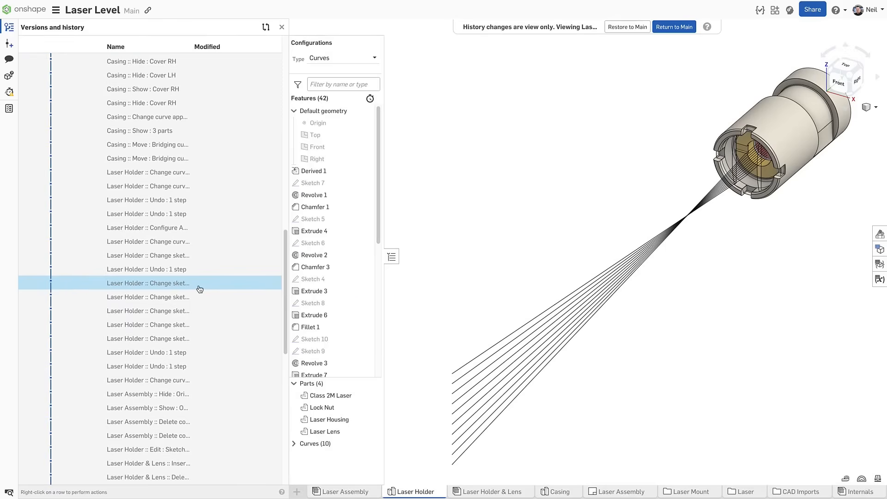
{"action": "scroll", "coordinate": [159, 291], "scroll_direction": "up", "scroll_amount": 5}
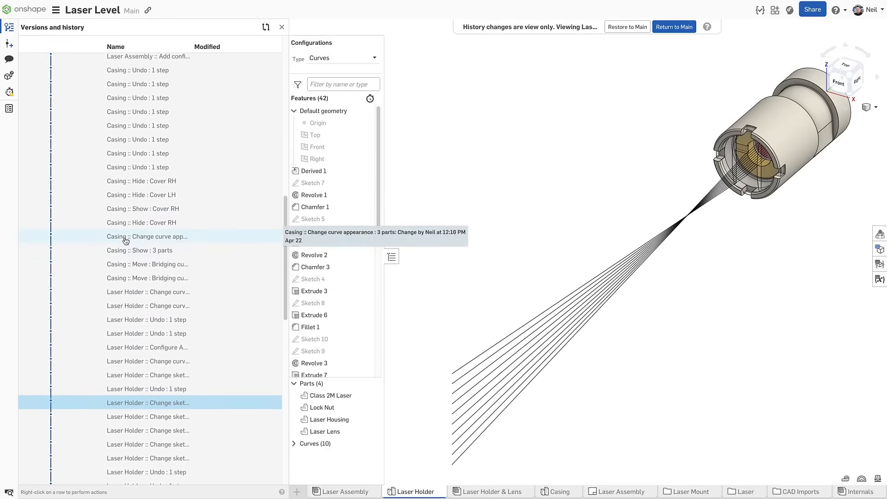
{"action": "scroll", "coordinate": [126, 240], "scroll_direction": "up", "scroll_amount": 4}
{"action": "scroll", "coordinate": [126, 240], "scroll_direction": "up", "scroll_amount": 4}
{"action": "scroll", "coordinate": [126, 241], "scroll_direction": "up", "scroll_amount": 3}
{"action": "scroll", "coordinate": [126, 240], "scroll_direction": "up", "scroll_amount": 3}
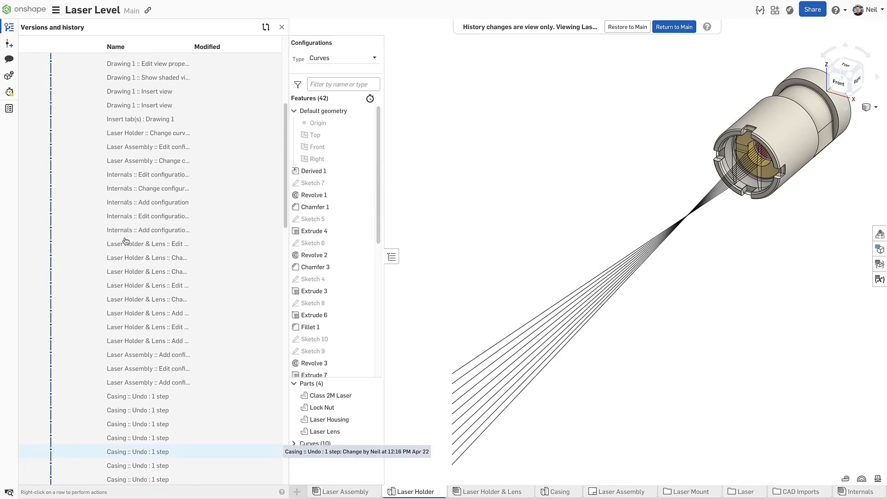
{"action": "scroll", "coordinate": [126, 240], "scroll_direction": "up", "scroll_amount": 4}
{"action": "scroll", "coordinate": [126, 241], "scroll_direction": "up", "scroll_amount": 4}
{"action": "scroll", "coordinate": [127, 240], "scroll_direction": "up", "scroll_amount": 3}
{"action": "scroll", "coordinate": [127, 241], "scroll_direction": "up", "scroll_amount": 3}
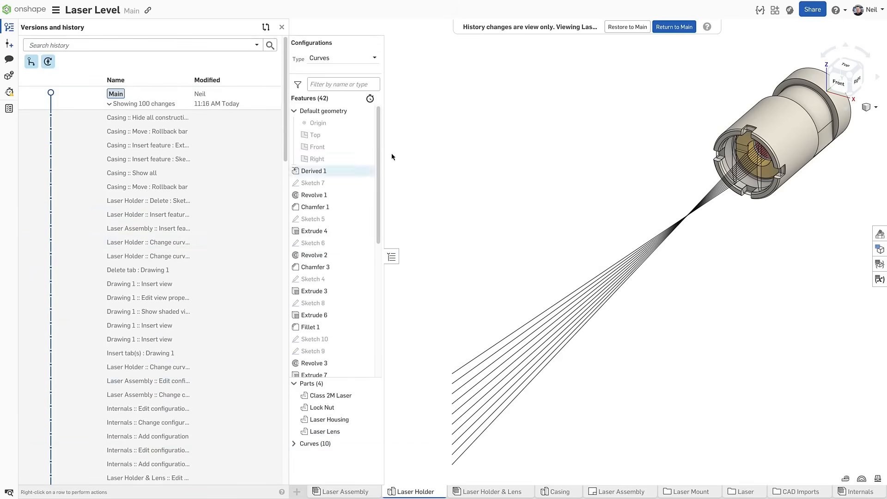
{"action": "left_click", "coordinate": [626, 26]}
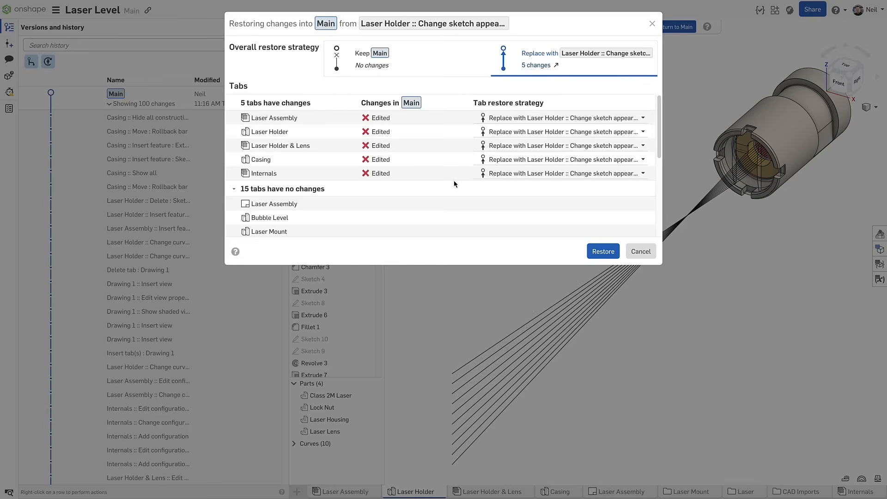
{"action": "scroll", "coordinate": [431, 207], "scroll_direction": "down", "scroll_amount": 2}
{"action": "scroll", "coordinate": [432, 207], "scroll_direction": "down", "scroll_amount": 2}
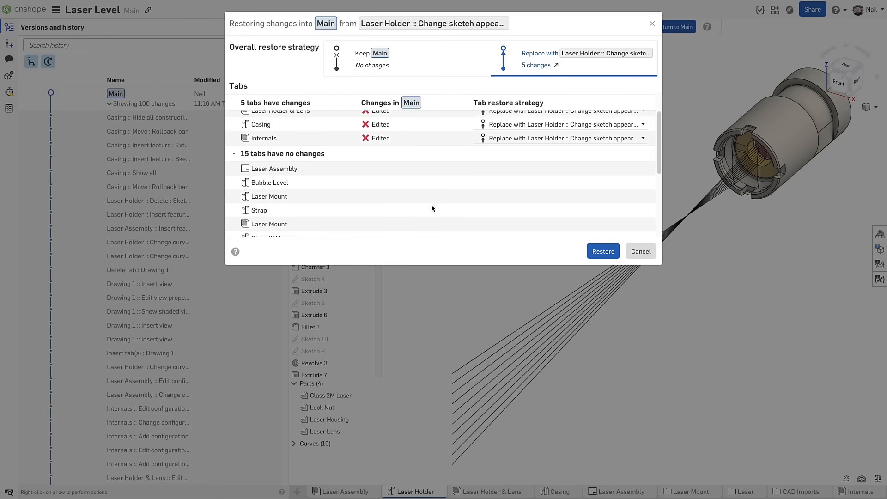
{"action": "scroll", "coordinate": [432, 207], "scroll_direction": "down", "scroll_amount": 3}
{"action": "scroll", "coordinate": [432, 207], "scroll_direction": "down", "scroll_amount": 1}
{"action": "scroll", "coordinate": [432, 208], "scroll_direction": "up", "scroll_amount": 2}
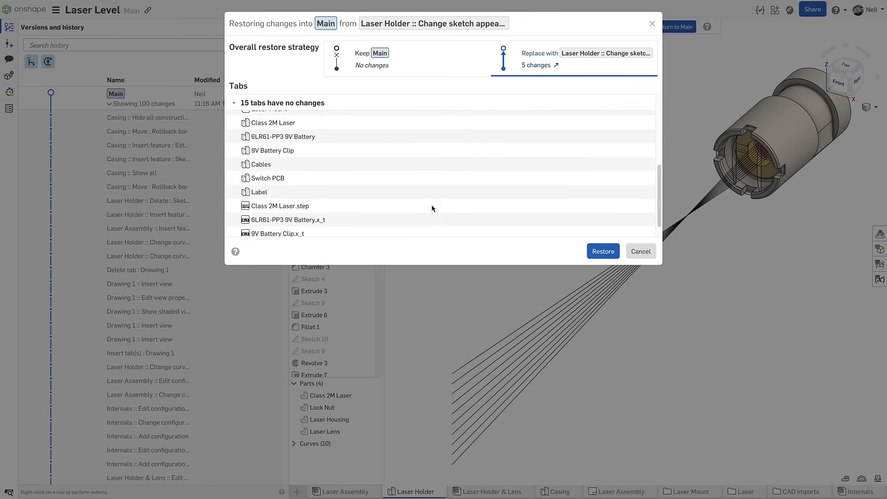
{"action": "scroll", "coordinate": [432, 207], "scroll_direction": "up", "scroll_amount": 3}
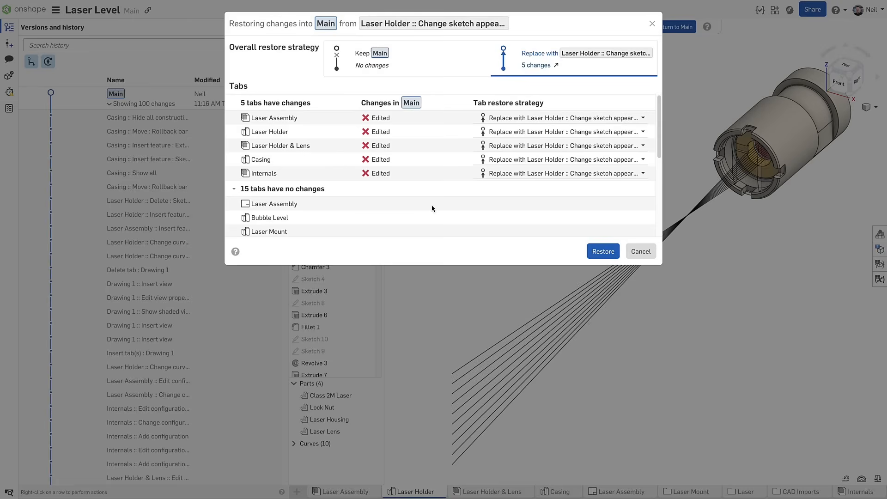
Keep Main for all tabs but replace Laser Holder with the earlier change, then show the branch graph.
{"action": "left_click", "coordinate": [413, 66]}
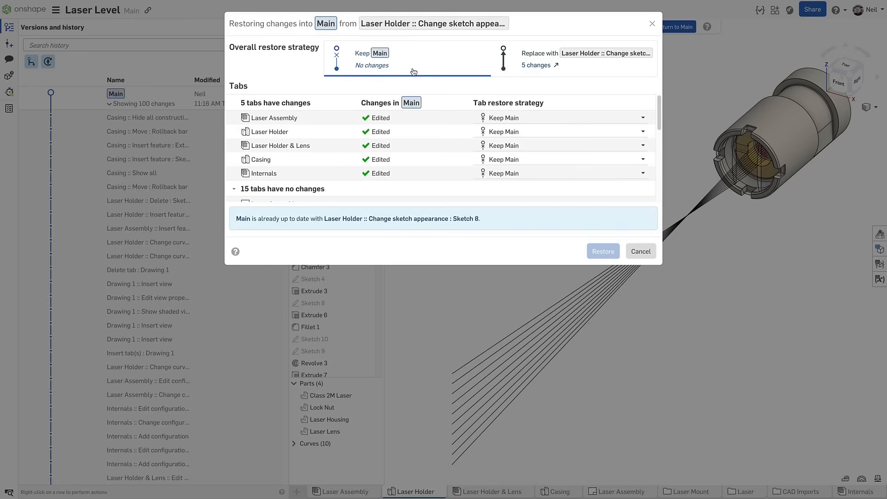
{"action": "left_click", "coordinate": [547, 132]}
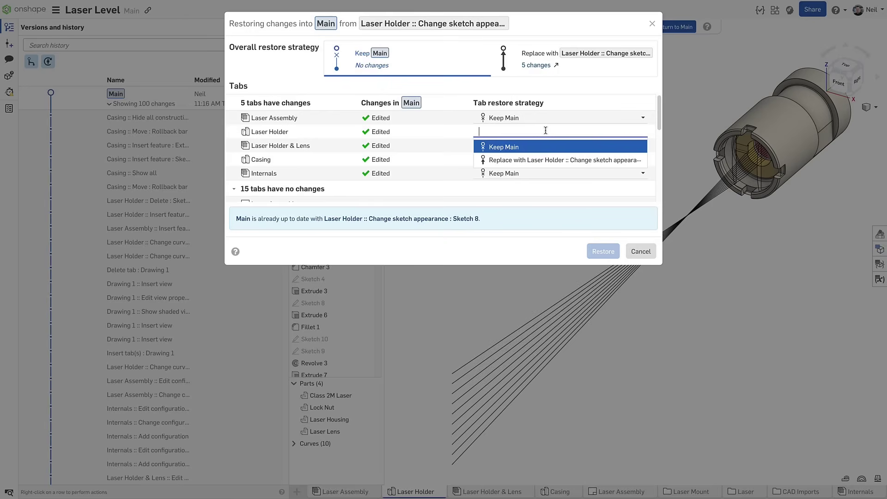
{"action": "left_click", "coordinate": [545, 160]}
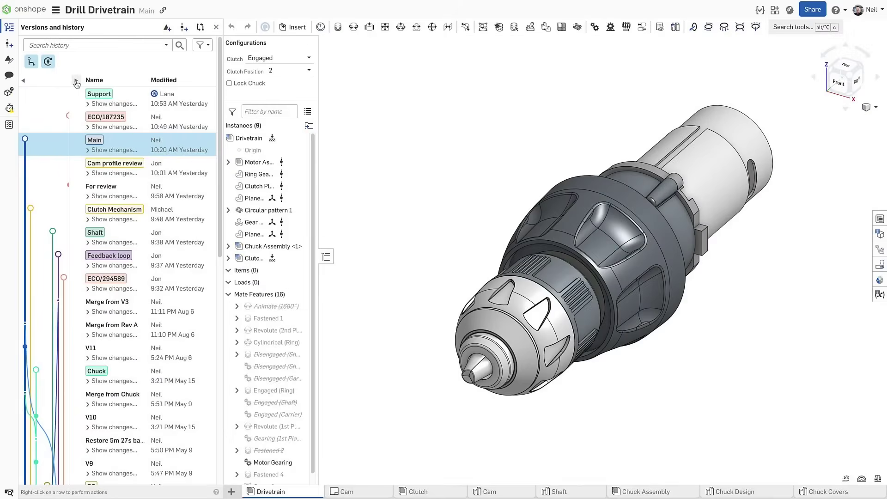
{"action": "left_click", "coordinate": [77, 82]}
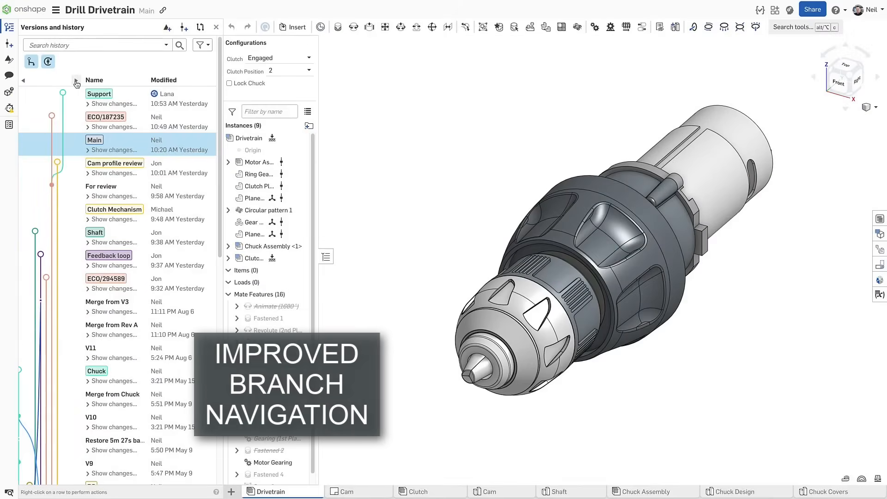
Expand the branch graph and widen the Versions and history panel to show it fully.
{"action": "left_click", "coordinate": [26, 84]}
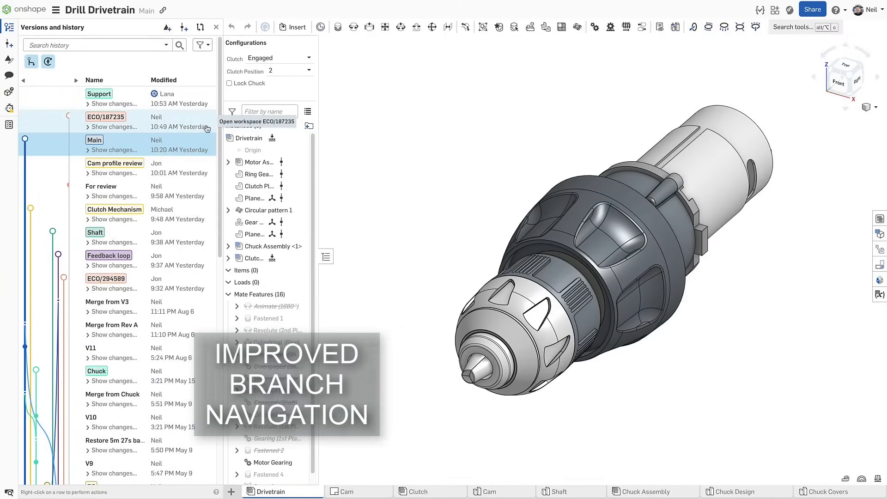
{"action": "left_click_drag", "start_coordinate": [224, 126], "coordinate": [330, 127]}
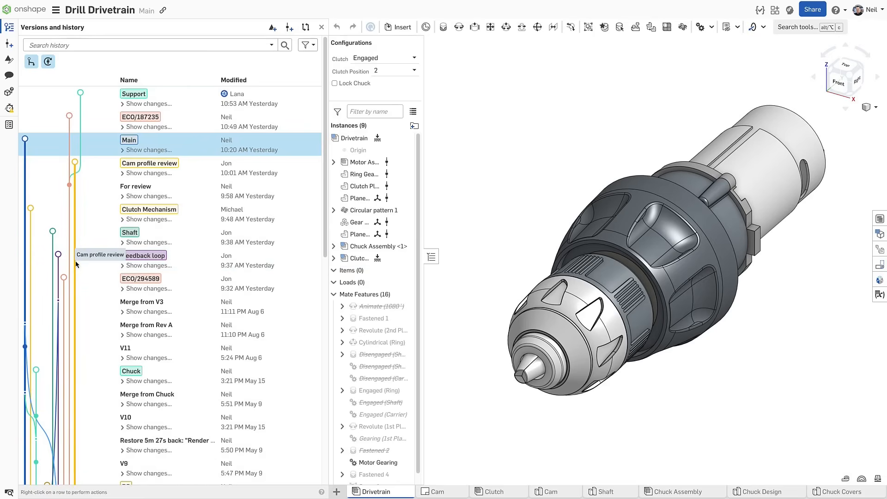
{"action": "scroll", "coordinate": [77, 264], "scroll_direction": "down", "scroll_amount": 2}
{"action": "scroll", "coordinate": [76, 264], "scroll_direction": "down", "scroll_amount": 2}
{"action": "scroll", "coordinate": [76, 263], "scroll_direction": "down", "scroll_amount": 2}
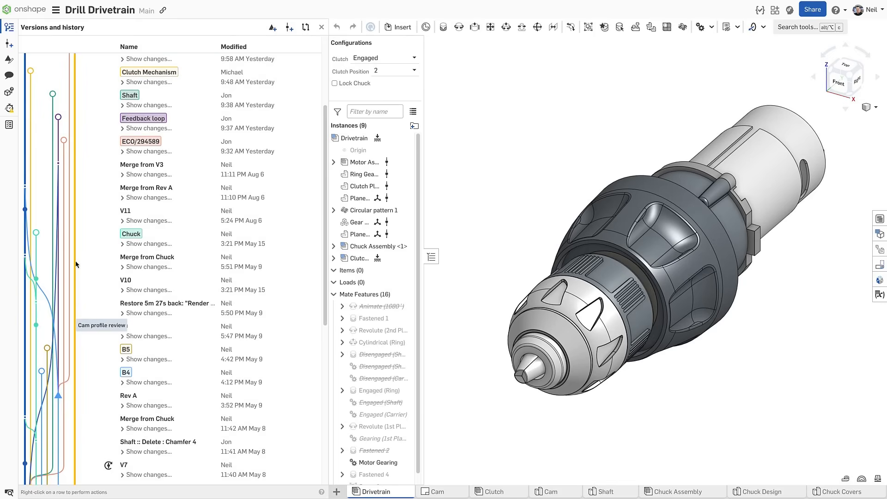
Scroll the Feedback loop branch to its bottom and top, then jump to its merge source.
{"action": "right_click", "coordinate": [76, 264]}
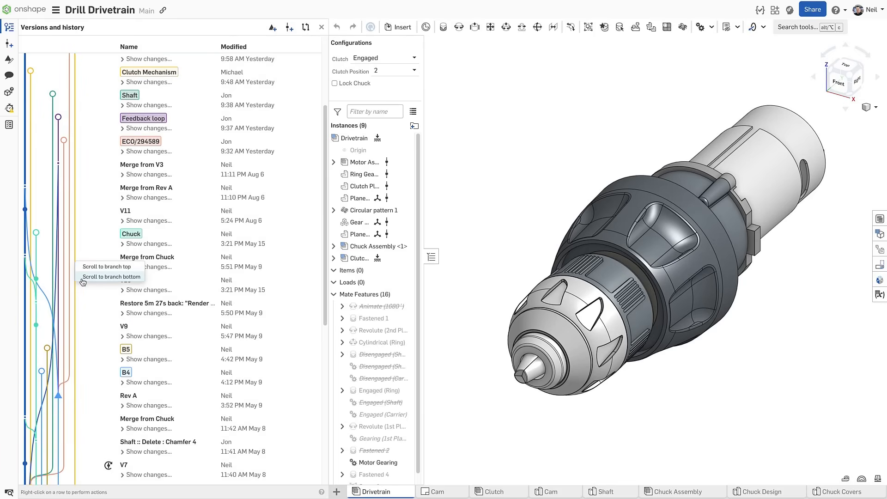
{"action": "left_click", "coordinate": [83, 278]}
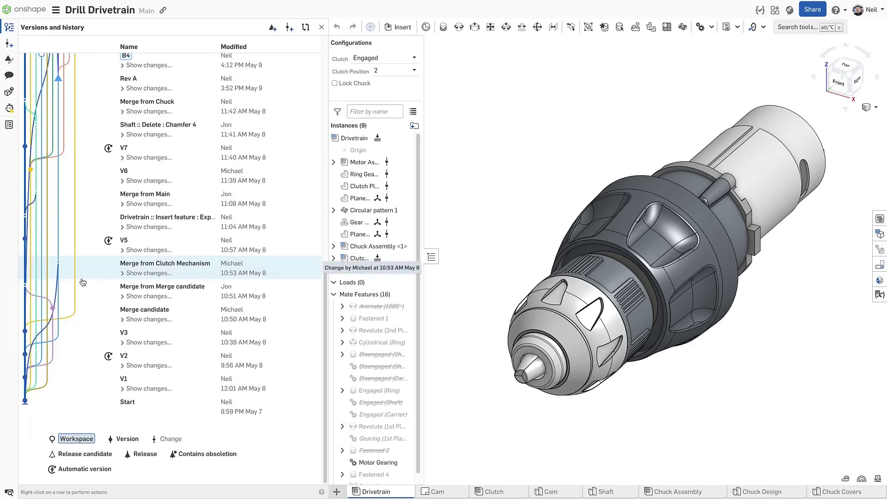
{"action": "right_click", "coordinate": [59, 305]}
{"action": "left_click", "coordinate": [104, 311]}
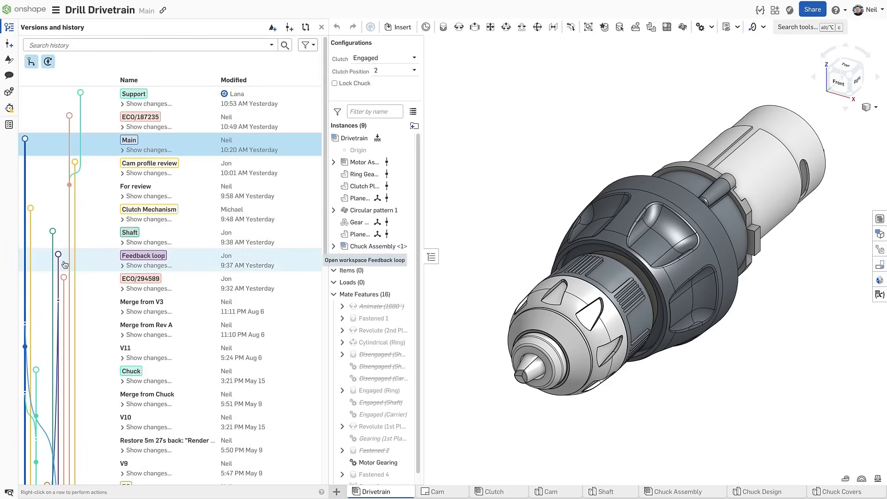
{"action": "scroll", "coordinate": [64, 263], "scroll_direction": "down", "scroll_amount": 3}
{"action": "scroll", "coordinate": [65, 265], "scroll_direction": "down", "scroll_amount": 2}
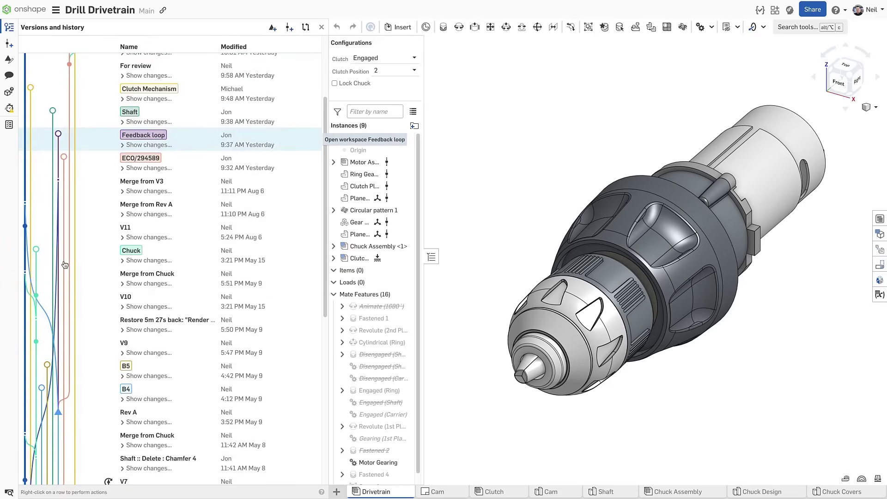
{"action": "right_click", "coordinate": [57, 310]}
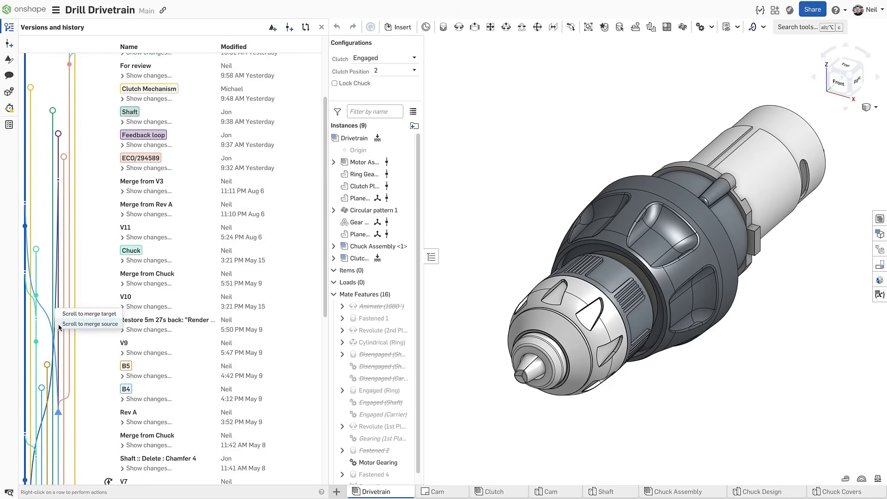
{"action": "left_click", "coordinate": [89, 324]}
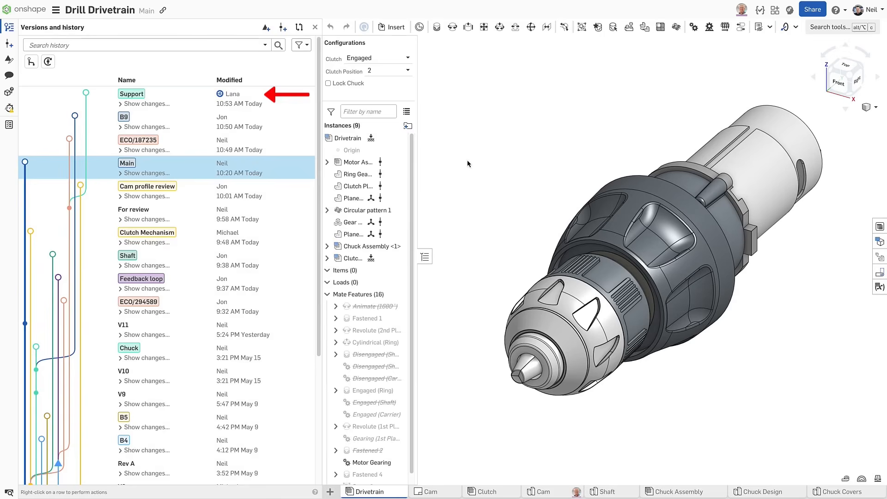
Show the changes made in Lana's Support workspace in the Drill Drivetrain history.
{"action": "left_click", "coordinate": [124, 103]}
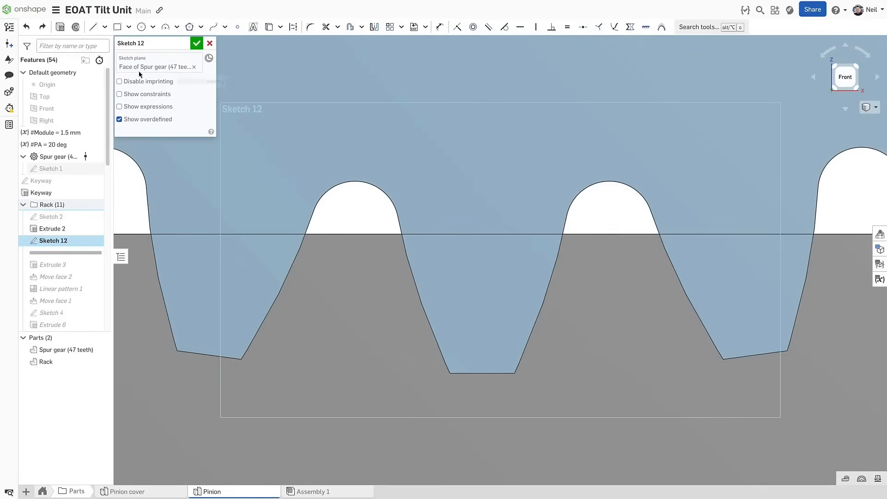
Draw top and bottom midpoint lines centred on the rack's tooth gap in Sketch 12.
{"action": "left_click", "coordinate": [104, 27]}
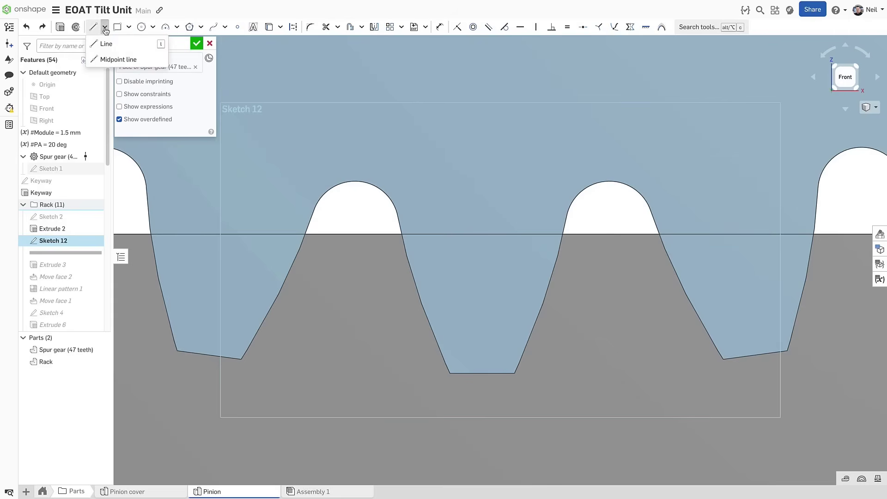
{"action": "left_click", "coordinate": [118, 60]}
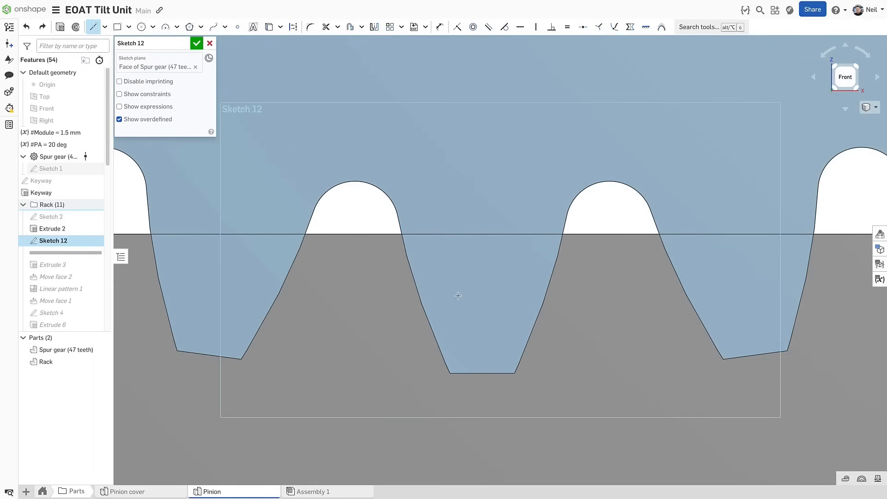
{"action": "left_click", "coordinate": [482, 373]}
{"action": "left_click", "coordinate": [483, 239]}
{"action": "left_click", "coordinate": [588, 234]}
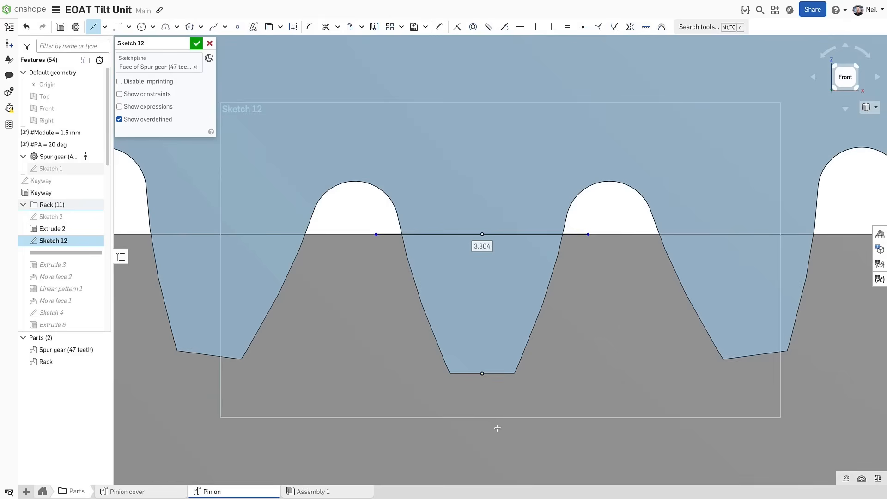
{"action": "left_click", "coordinate": [483, 403]}
{"action": "left_click", "coordinate": [537, 404]}
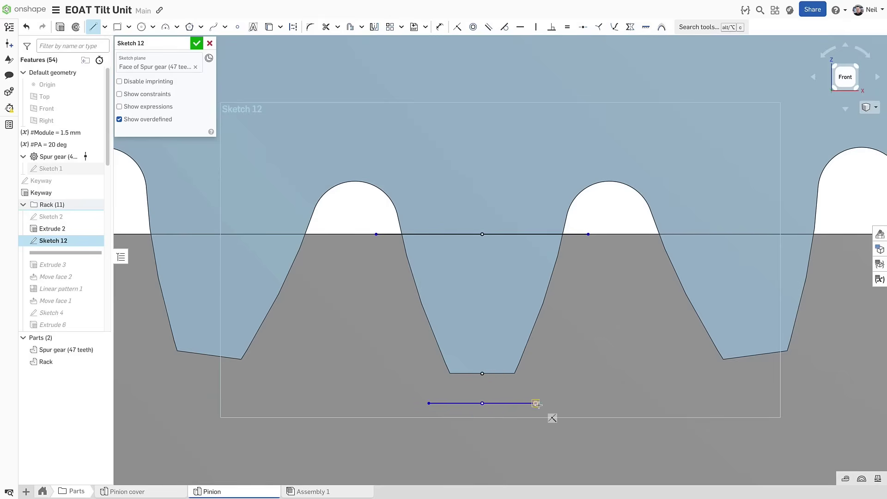
Join the lines with slanted right and left sides to close the trapezoidal tooth-space outline.
{"action": "left_click", "coordinate": [589, 234]}
{"action": "left_click", "coordinate": [376, 237]}
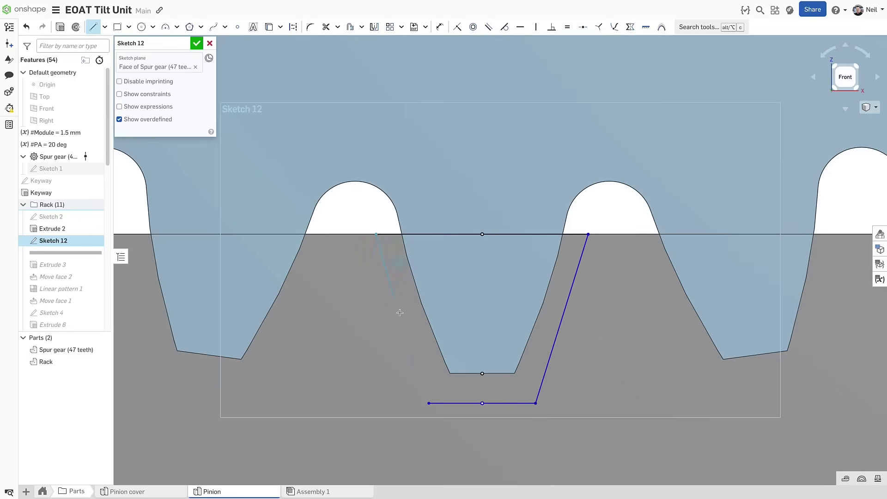
{"action": "left_click", "coordinate": [428, 402]}
{"action": "left_click_drag", "start_coordinate": [430, 409], "coordinate": [423, 394]}
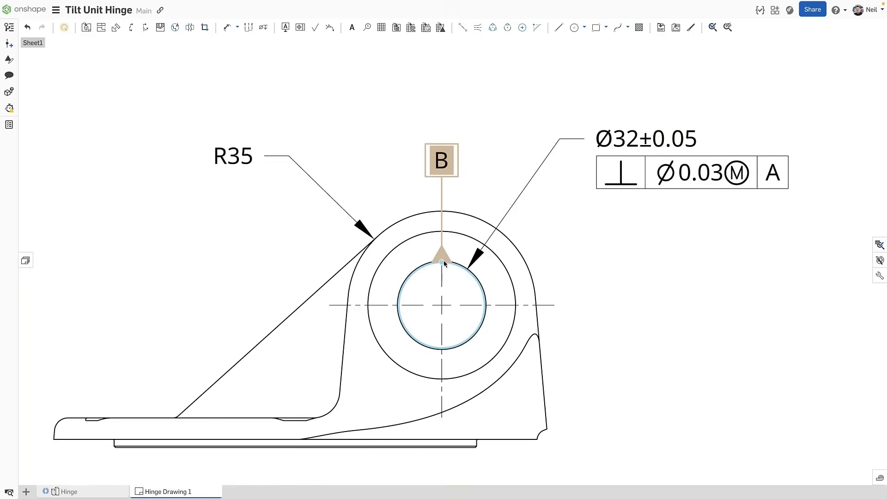
Move datum B from the hole onto the Ø32±0.05 dimension leader, placed above and left of it.
{"action": "mouse_move", "coordinate": [442, 260]}
{"action": "left_mouse_down"}
{"action": "mouse_move", "coordinate": [649, 205]}
{"action": "mouse_move", "coordinate": [673, 291]}
{"action": "mouse_move", "coordinate": [670, 242]}
{"action": "left_mouse_up"}
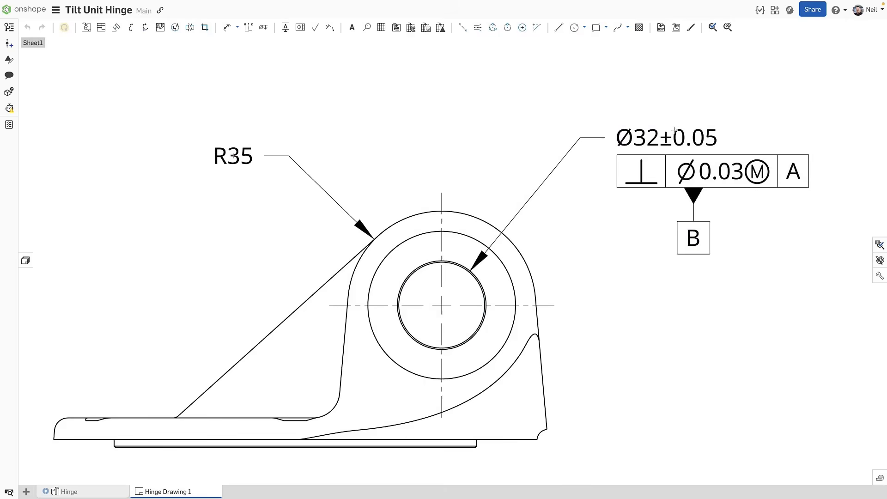
{"action": "left_click_drag", "start_coordinate": [658, 178], "coordinate": [675, 168]}
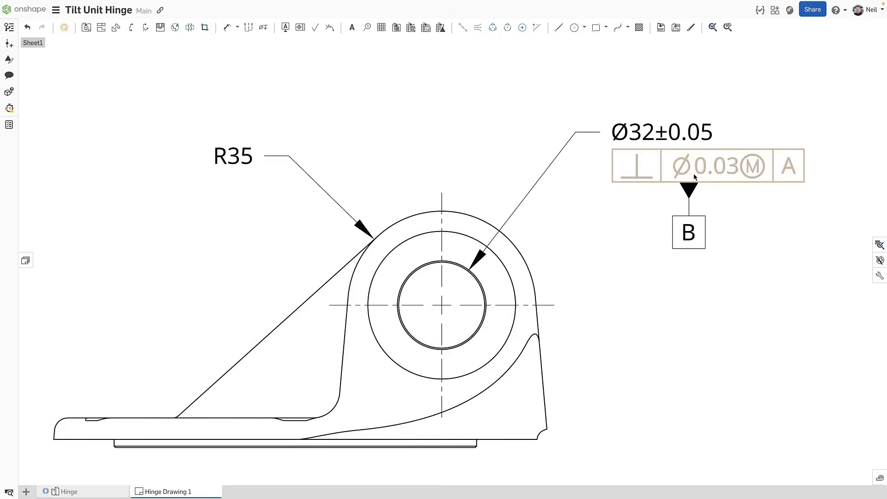
{"action": "left_click_drag", "start_coordinate": [691, 185], "coordinate": [589, 135]}
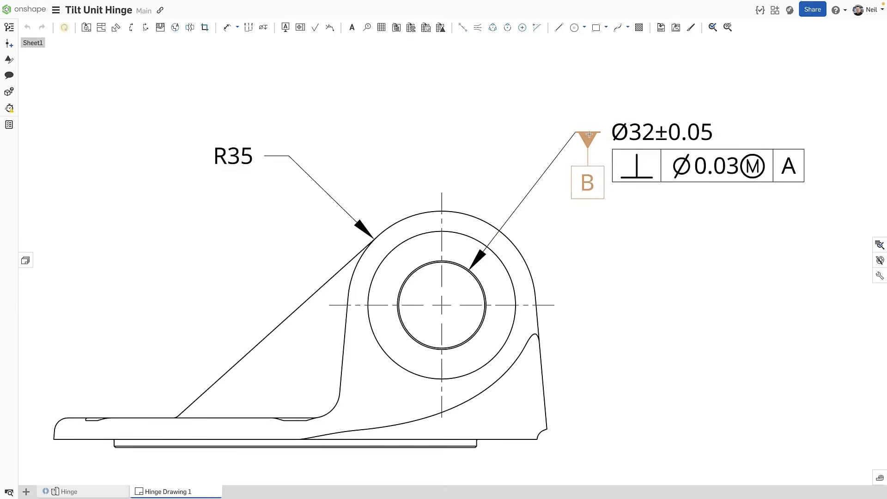
{"action": "left_click_drag", "start_coordinate": [588, 181], "coordinate": [588, 66]}
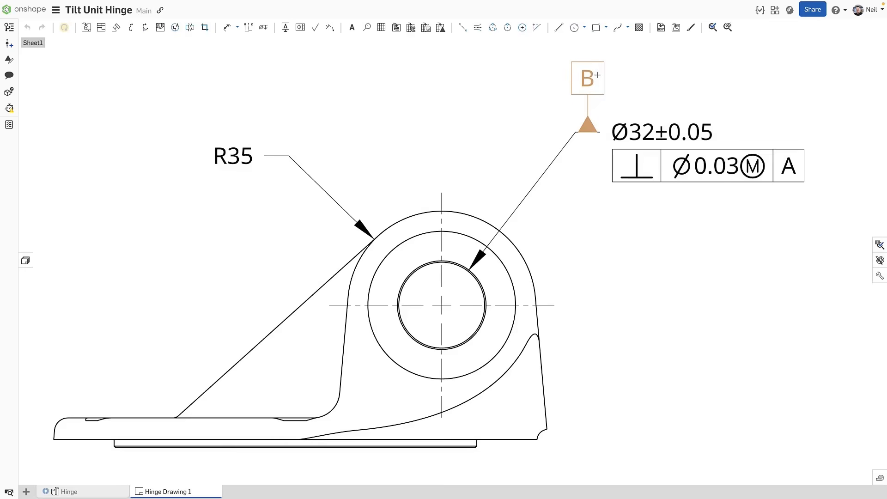
{"action": "left_click", "coordinate": [638, 72]}
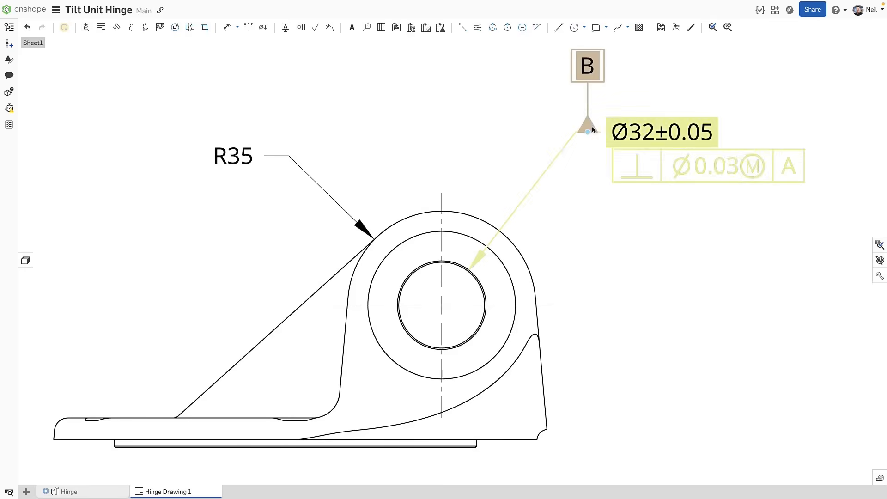
{"action": "mouse_move", "coordinate": [588, 132]}
{"action": "left_mouse_down"}
{"action": "mouse_move", "coordinate": [541, 172]}
{"action": "mouse_move", "coordinate": [466, 123]}
{"action": "left_mouse_up"}
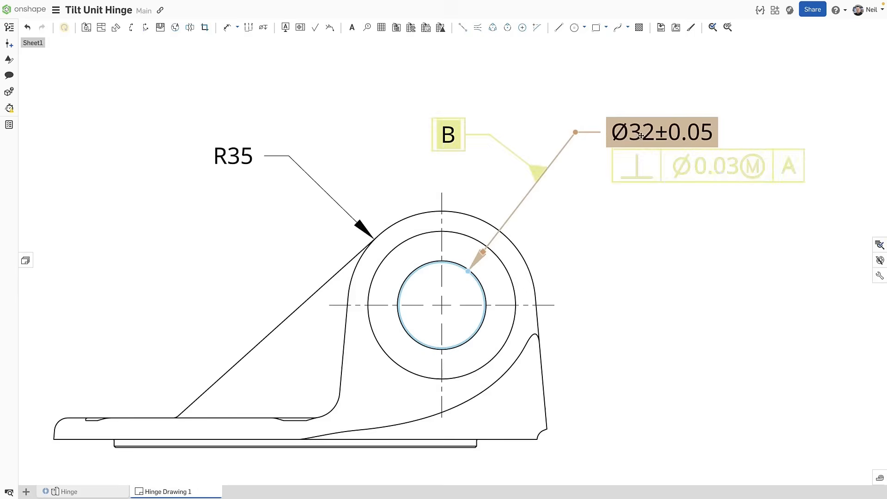
{"action": "mouse_move", "coordinate": [673, 132]}
{"action": "left_mouse_down"}
{"action": "mouse_move", "coordinate": [698, 103]}
{"action": "mouse_move", "coordinate": [673, 129]}
{"action": "left_mouse_up"}
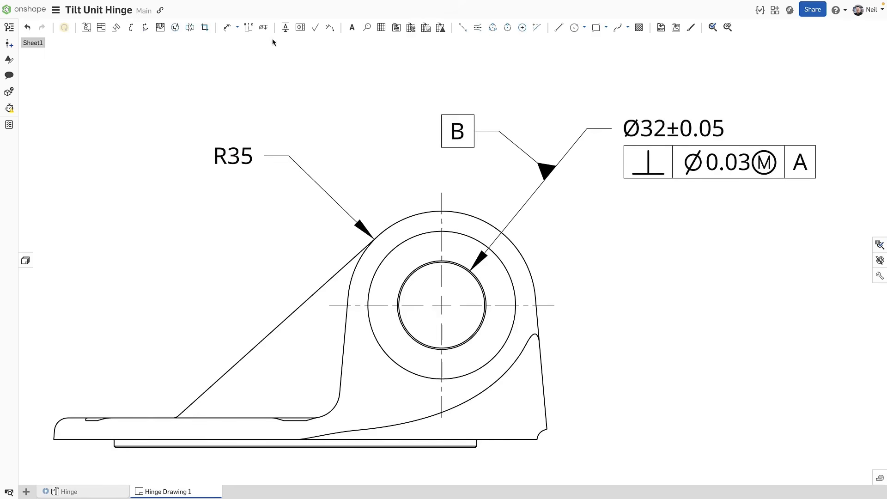
Add datum C attached to the R35 arc leader with its box above the triangle.
{"action": "left_click", "coordinate": [286, 28]}
{"action": "left_click", "coordinate": [277, 142]}
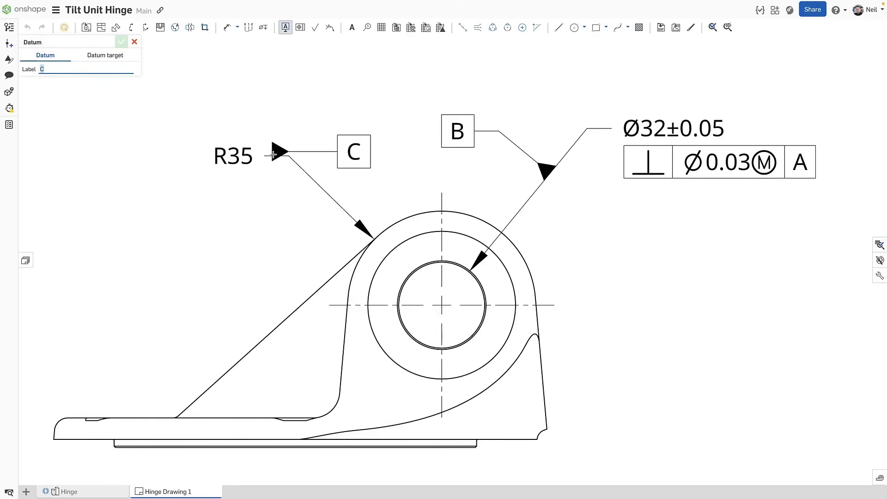
{"action": "left_click", "coordinate": [277, 94]}
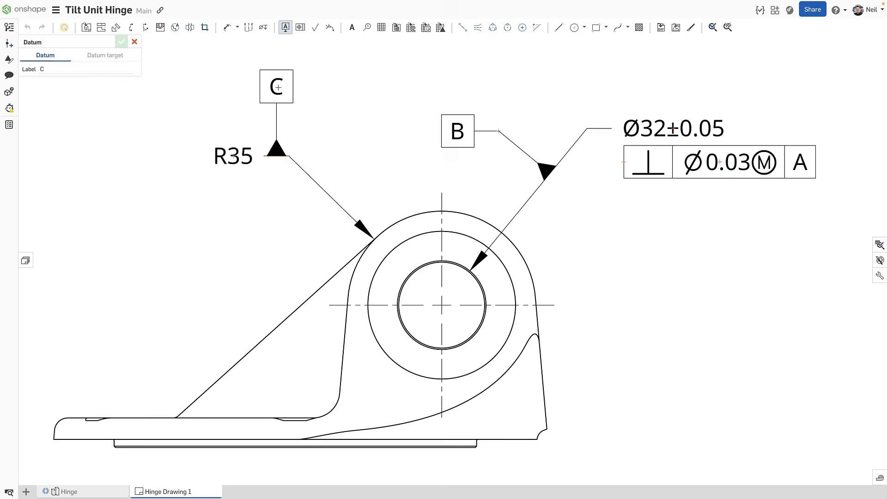
{"action": "left_click", "coordinate": [223, 57]}
{"action": "key", "text": "Escape"}
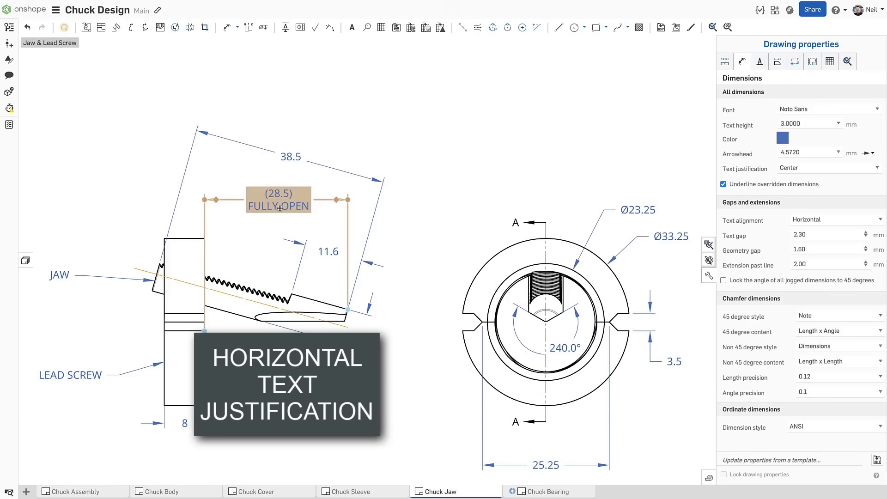
Try Left and Right dimension text justification in Drawing properties, ending on Auto.
{"action": "left_click_drag", "start_coordinate": [280, 207], "coordinate": [426, 200]}
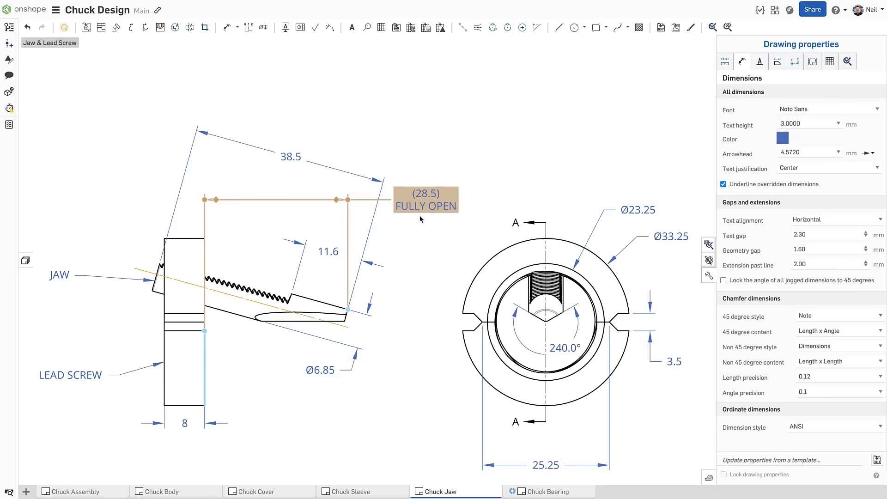
{"action": "left_click", "coordinate": [449, 220]}
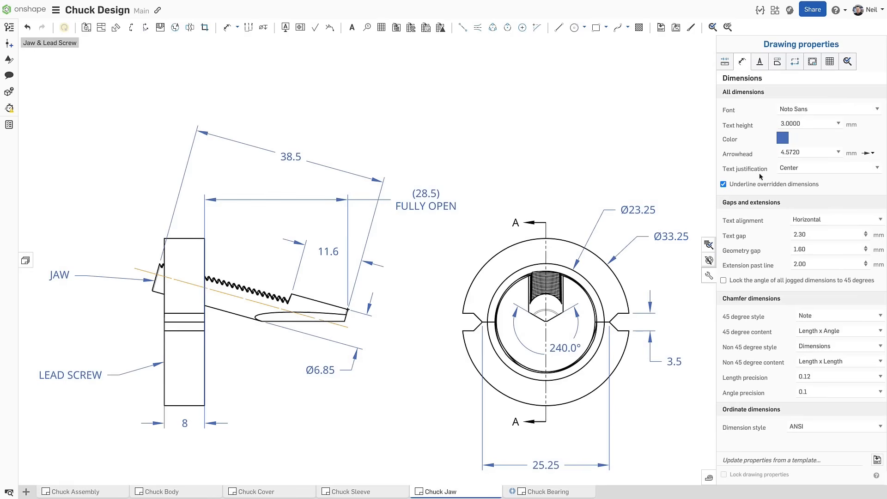
{"action": "left_click", "coordinate": [819, 171]}
{"action": "left_click", "coordinate": [817, 161]}
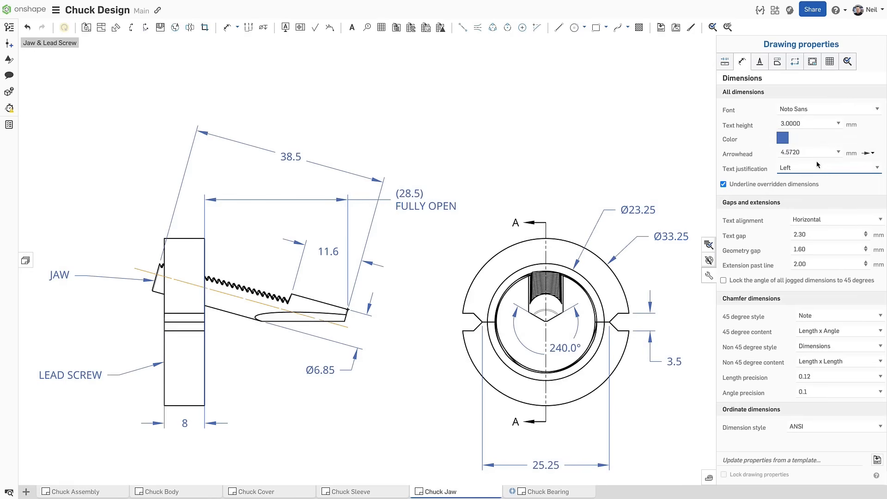
{"action": "left_click", "coordinate": [818, 169]}
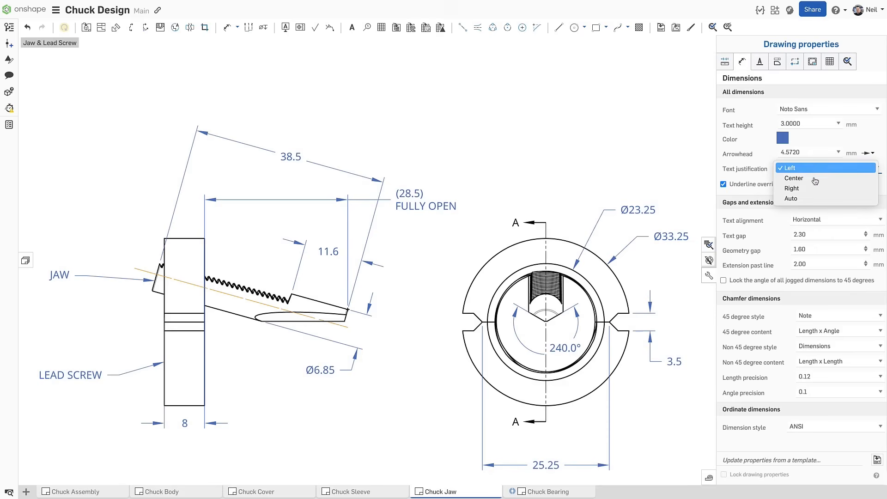
{"action": "left_click", "coordinate": [812, 187]}
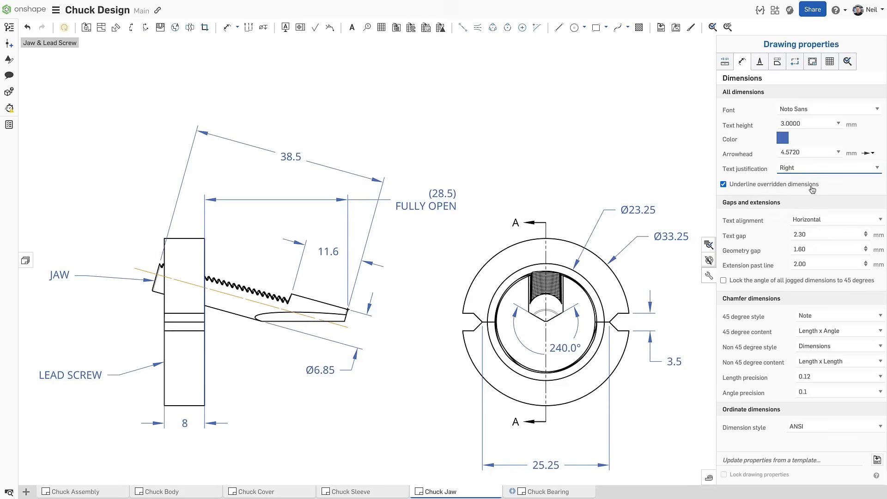
{"action": "left_click", "coordinate": [812, 172]}
{"action": "left_click", "coordinate": [812, 180]}
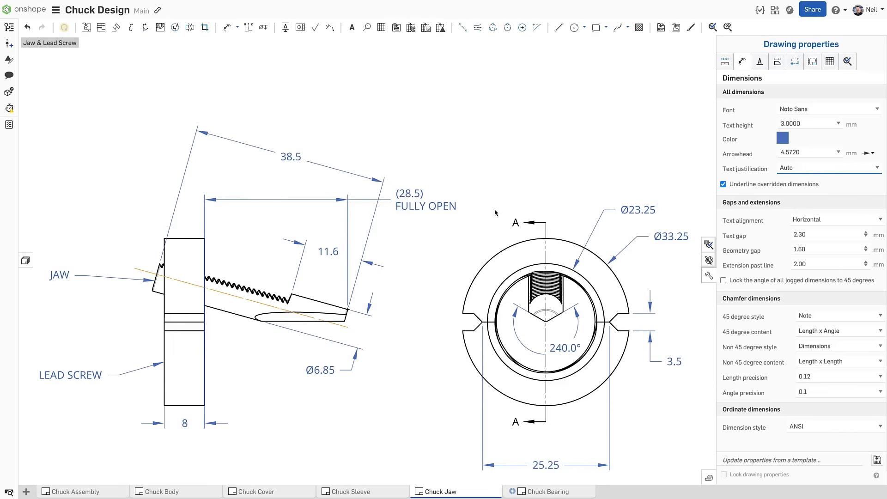
Drag the (28.5) FULLY OPEN dimension text outside to the left of its arrows.
{"action": "left_click_drag", "start_coordinate": [341, 202], "coordinate": [280, 200]}
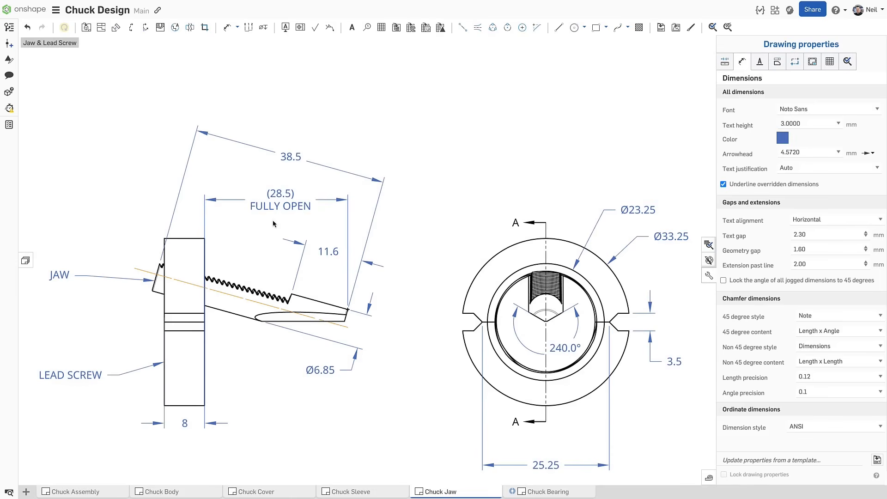
{"action": "left_click_drag", "start_coordinate": [280, 200], "coordinate": [128, 200]}
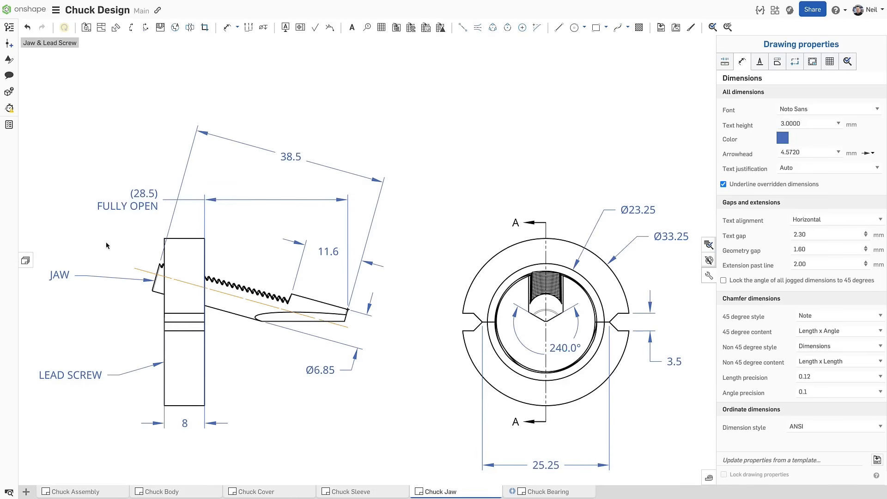